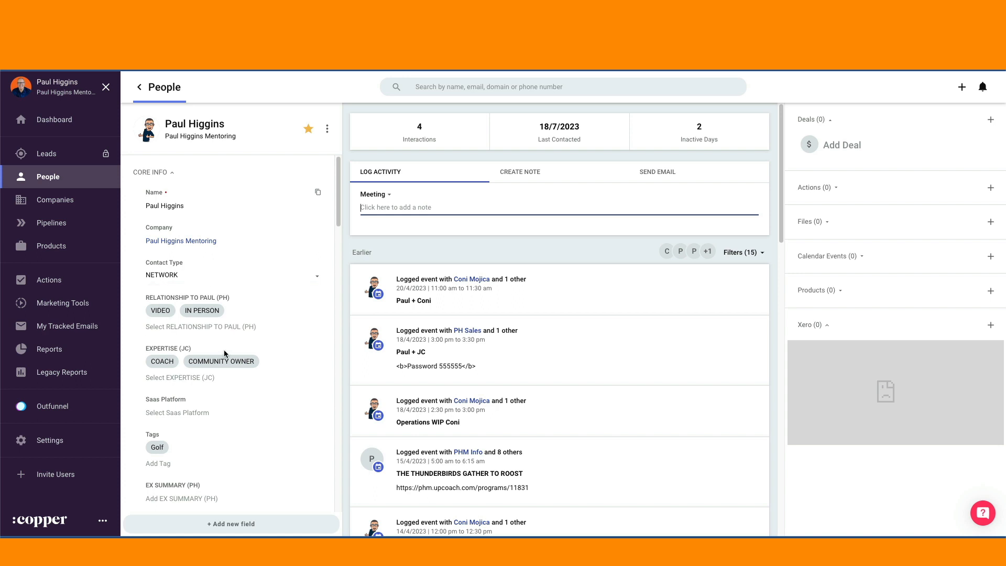
Step: Review the contact's core info fields, from relationship, expertise and sales activities down to source, social links and address
scroll(225, 347, "down", 2)
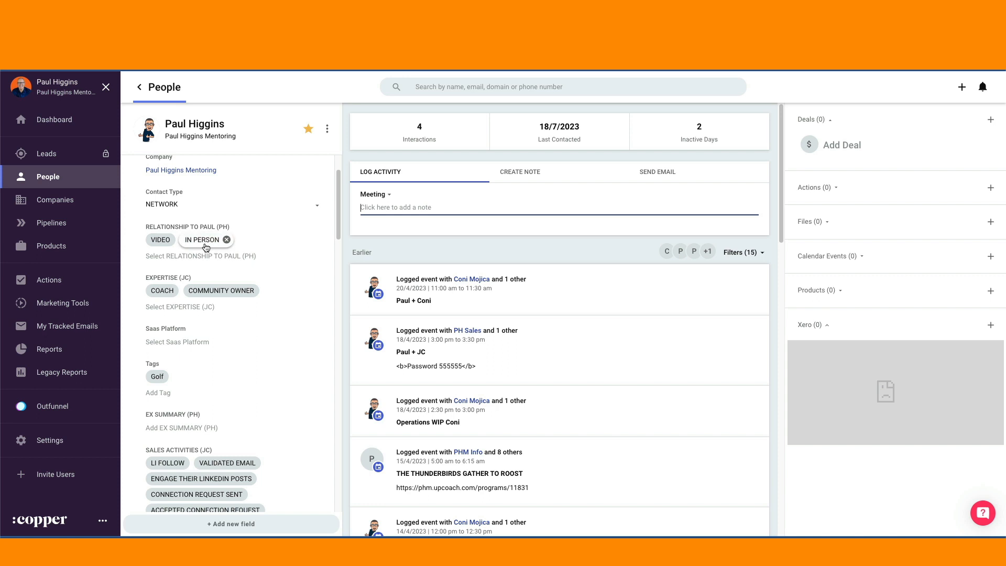
scroll(223, 321, "down", 2)
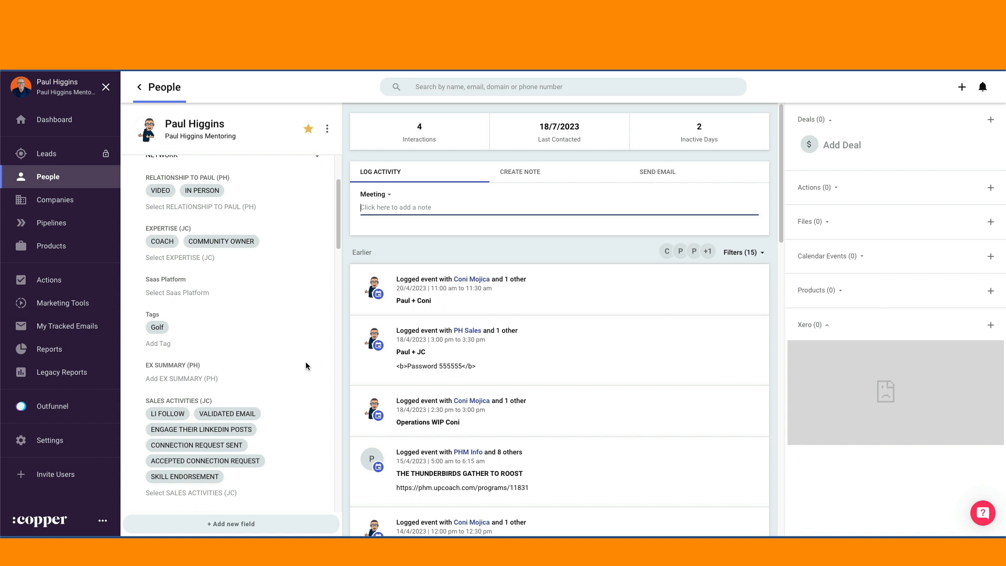
scroll(225, 361, "down", 4)
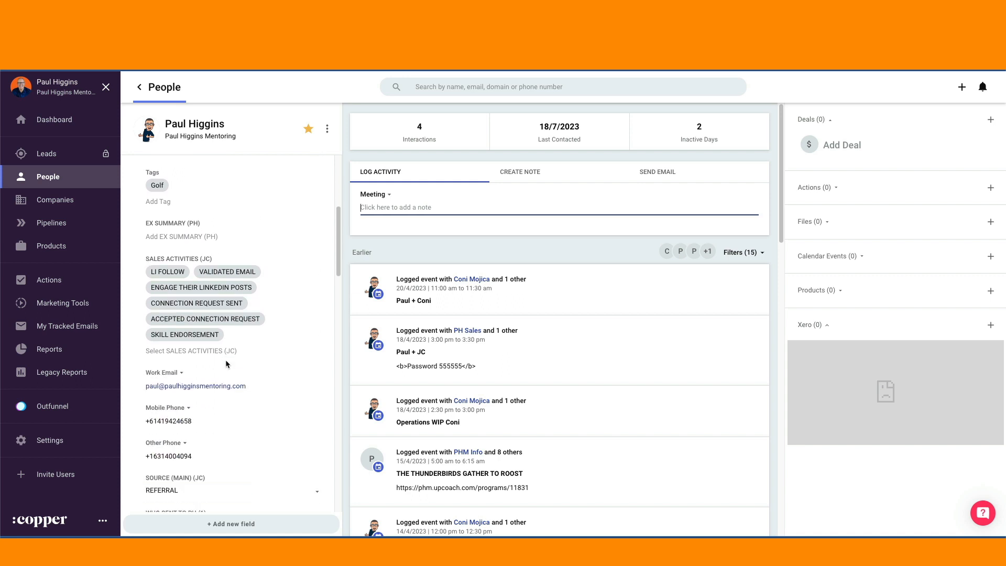
scroll(225, 360, "up", 4)
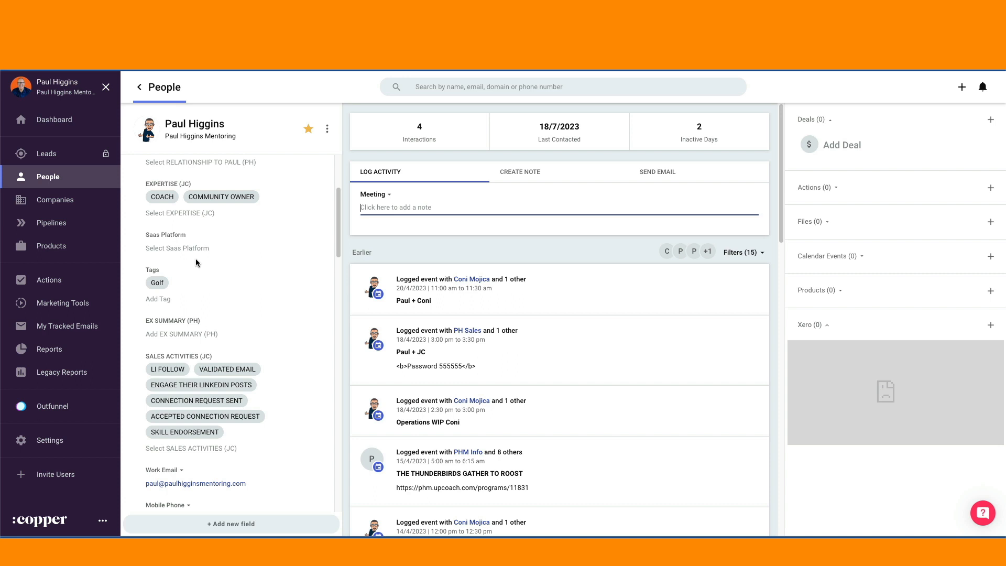
scroll(259, 310, "down", 2)
scroll(251, 396, "down", 7)
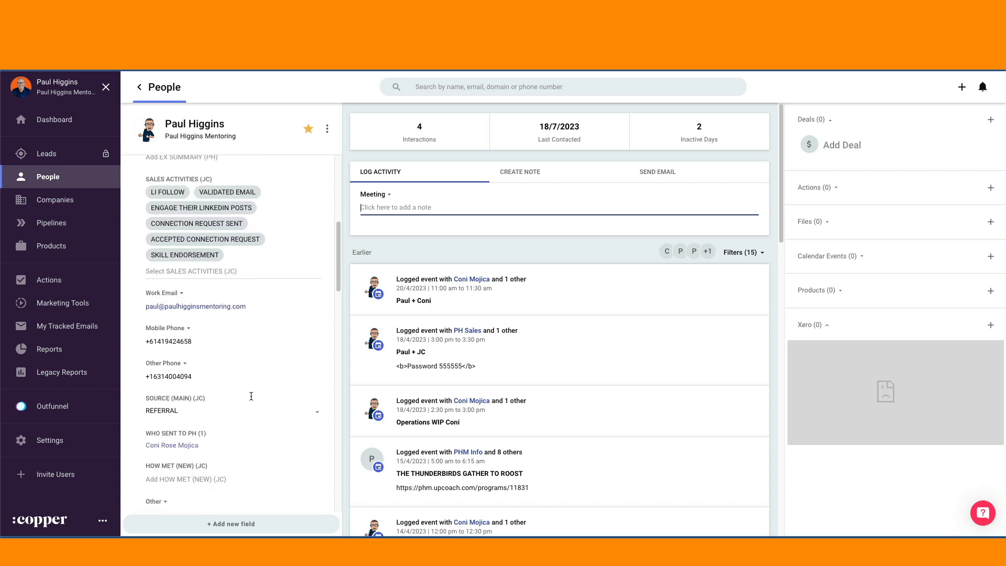
scroll(251, 396, "up", 3)
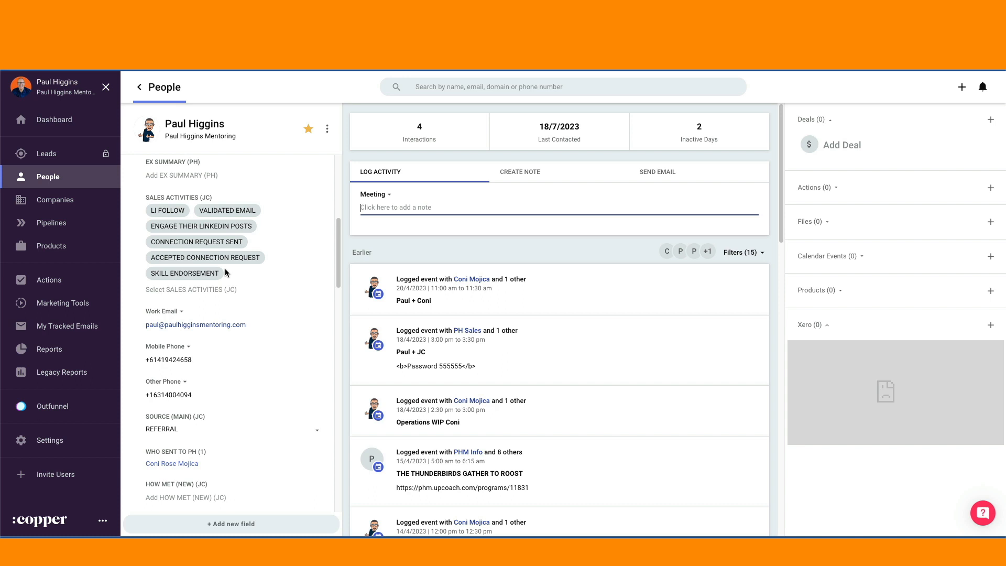
scroll(202, 346, "down", 4)
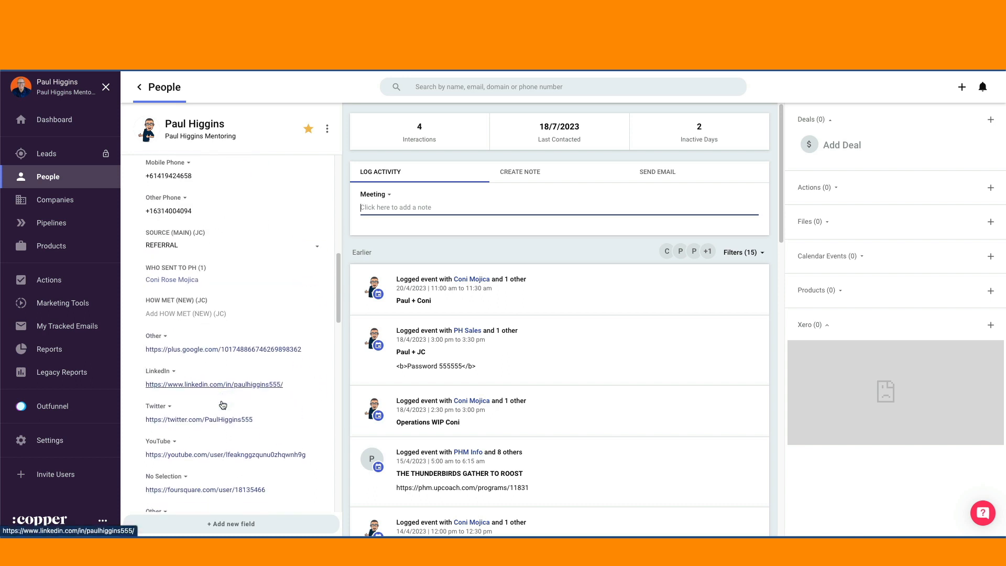
scroll(223, 404, "down", 2)
scroll(222, 404, "down", 1)
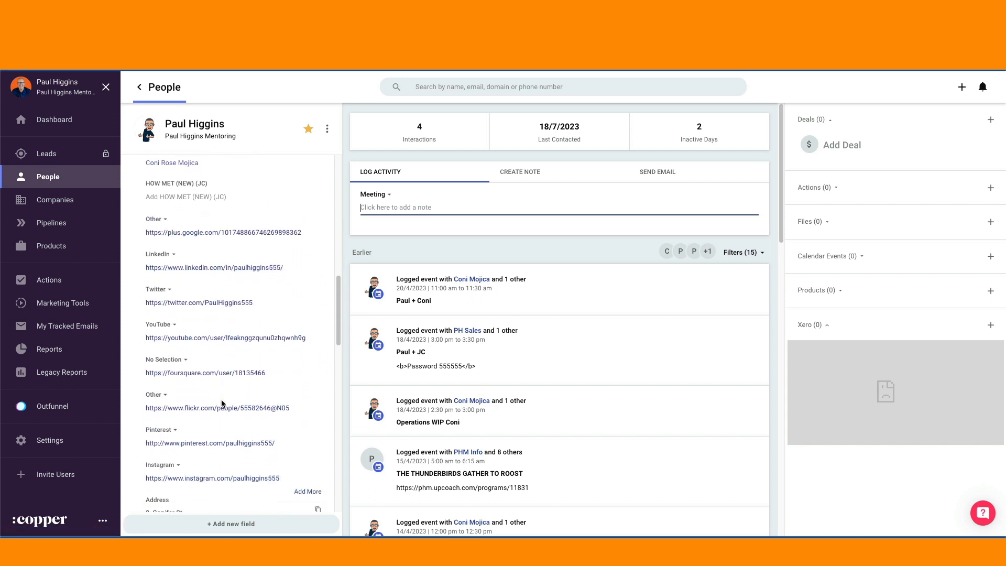
scroll(221, 404, "down", 9)
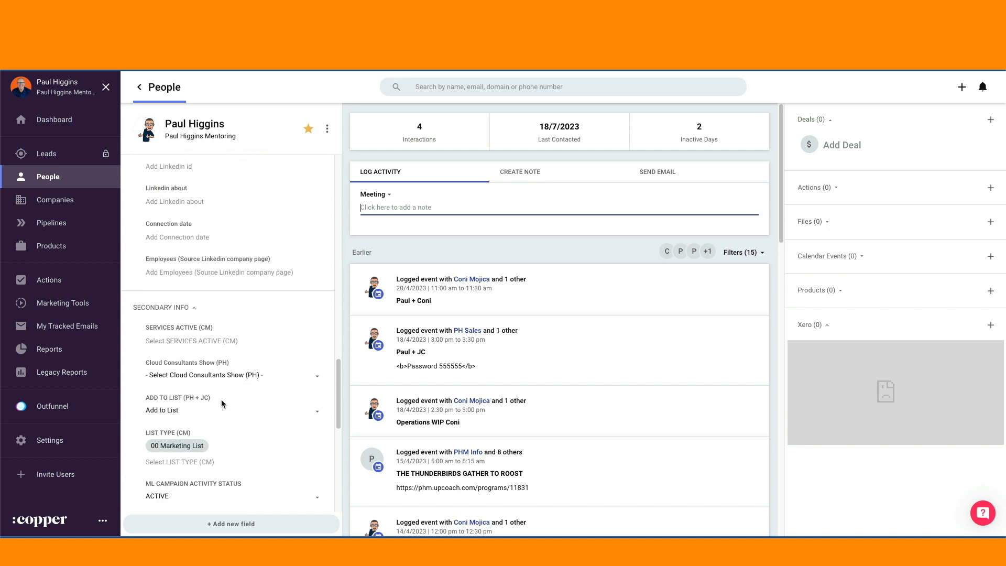
Step: Examine how the contact's social links, LinkedIn info section and secondary info fields are organised in the record
scroll(222, 404, "up", 1)
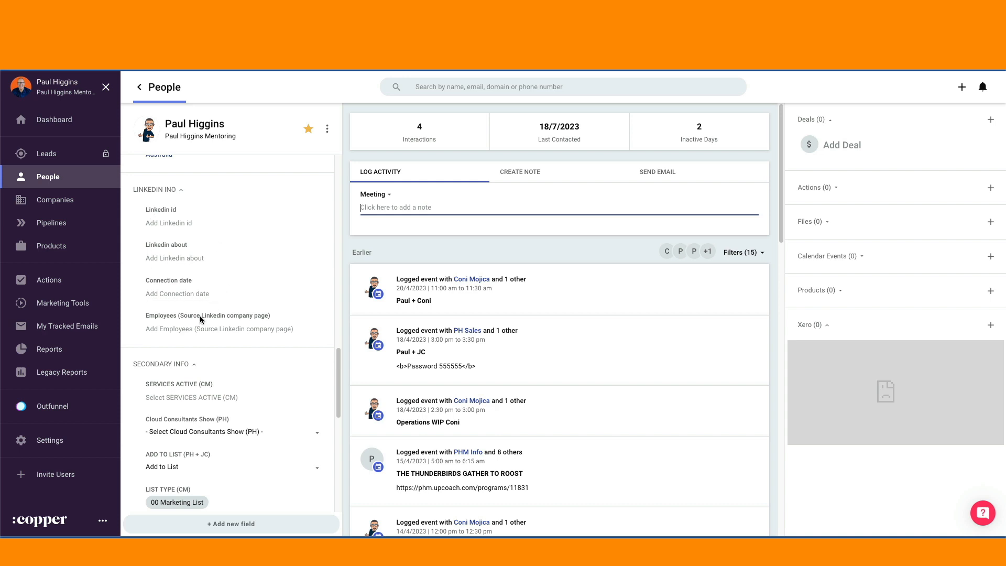
scroll(200, 316, "up", 5)
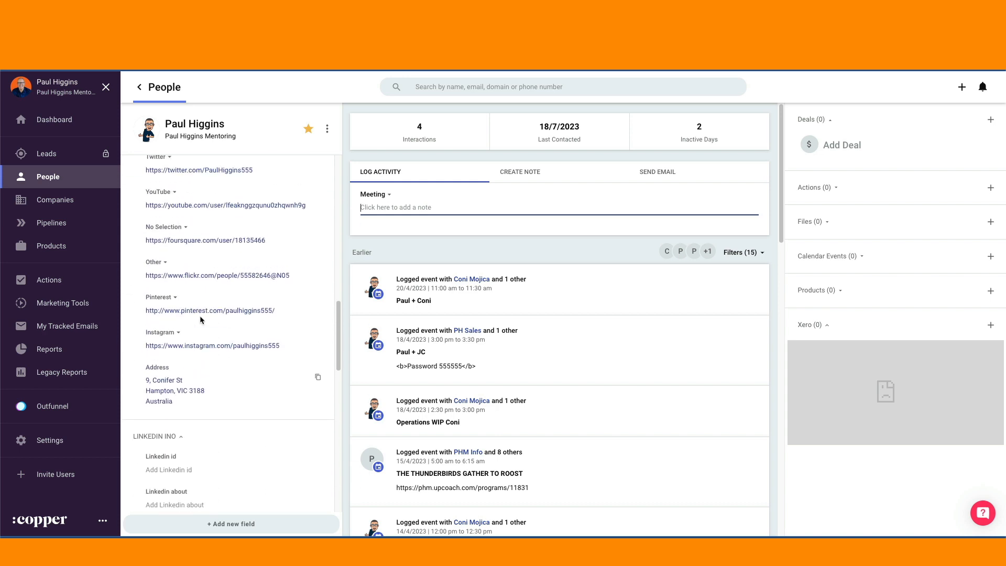
scroll(199, 316, "up", 4)
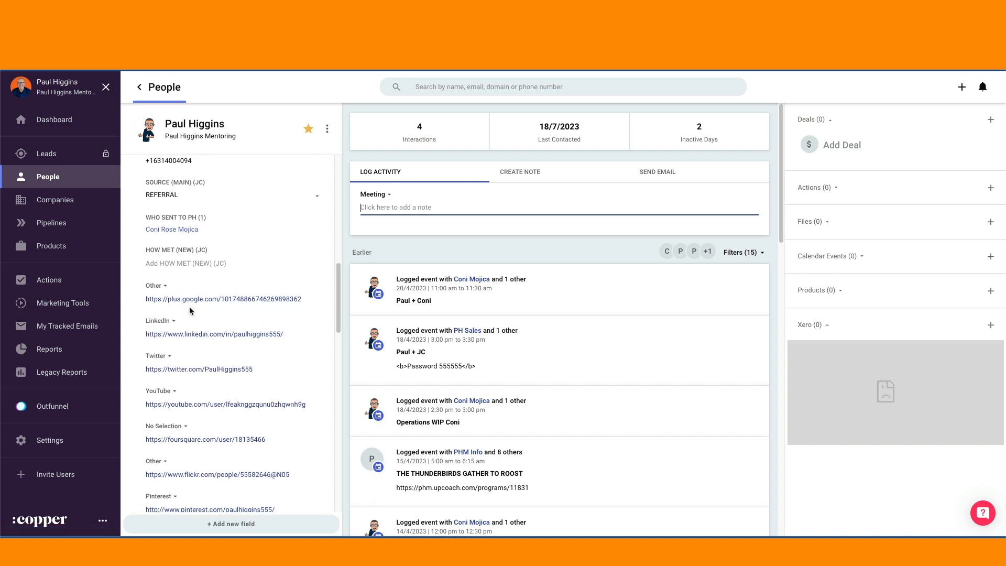
scroll(204, 305, "down", 5)
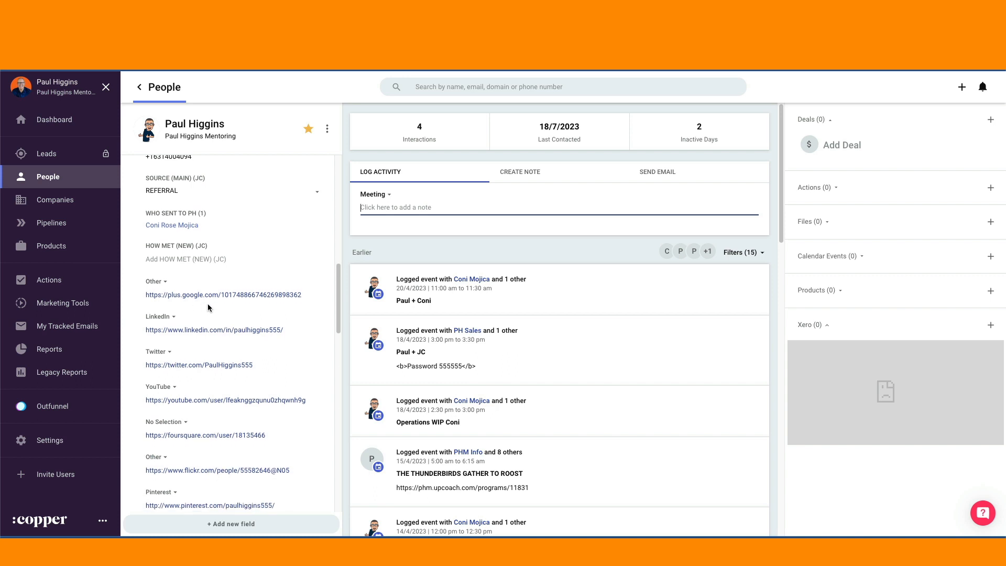
scroll(231, 379, "down", 5)
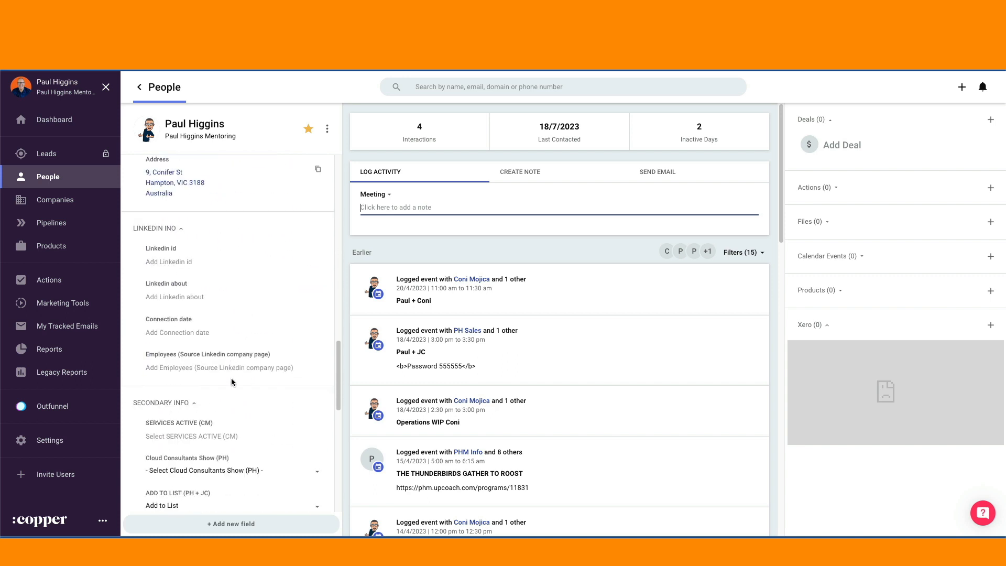
scroll(231, 381, "down", 2)
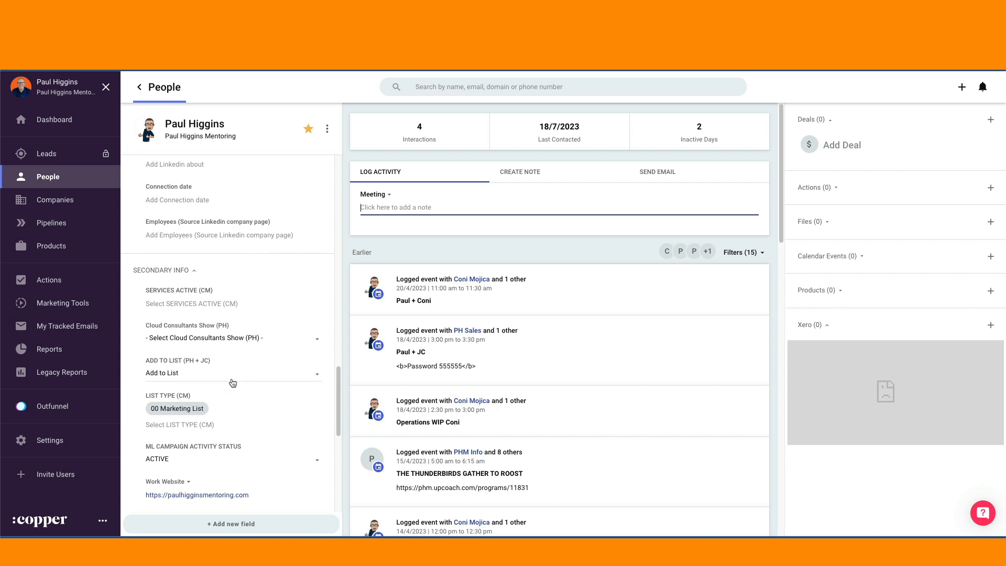
scroll(174, 392, "down", 8)
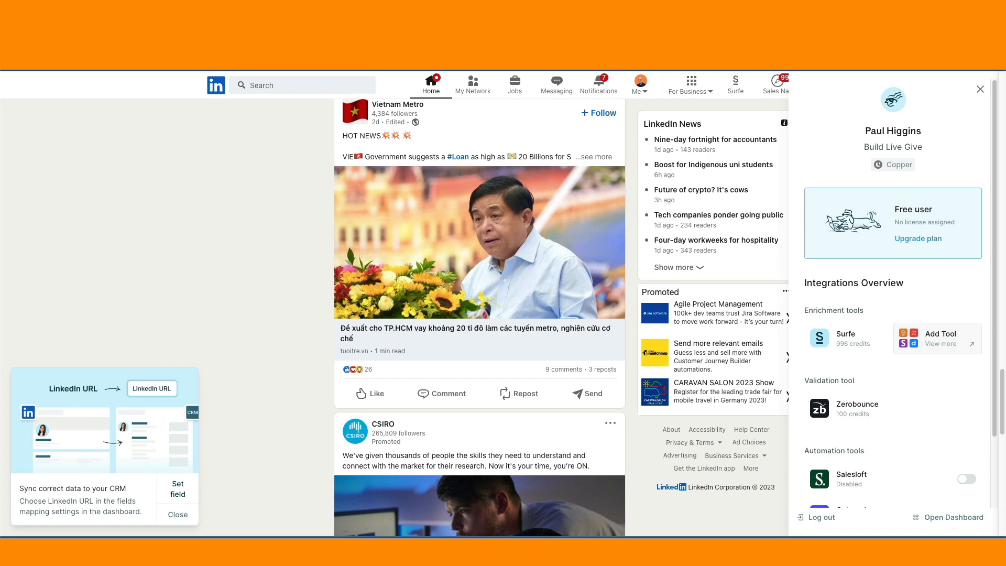
Step: Open the Surfe dashboard from LinkedIn and bring up the contact Fields Mapping, covering the personal information fields
left_click(953, 517)
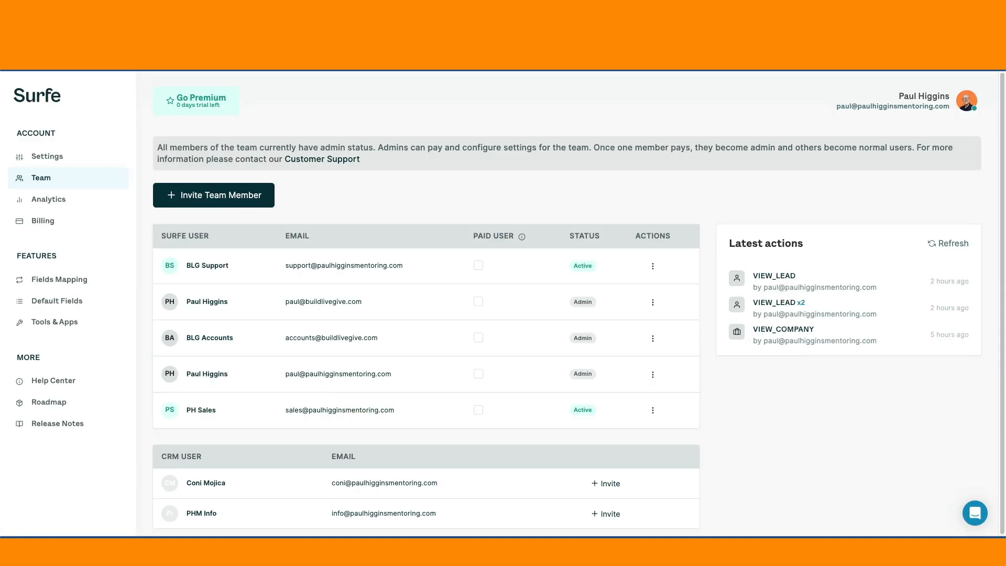
left_click(60, 280)
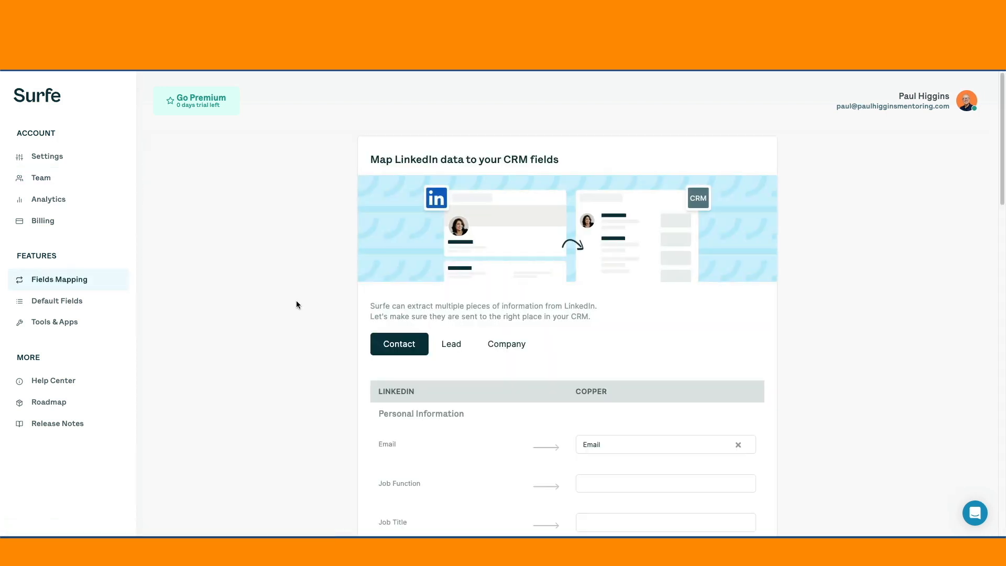
scroll(500, 343, "down", 2)
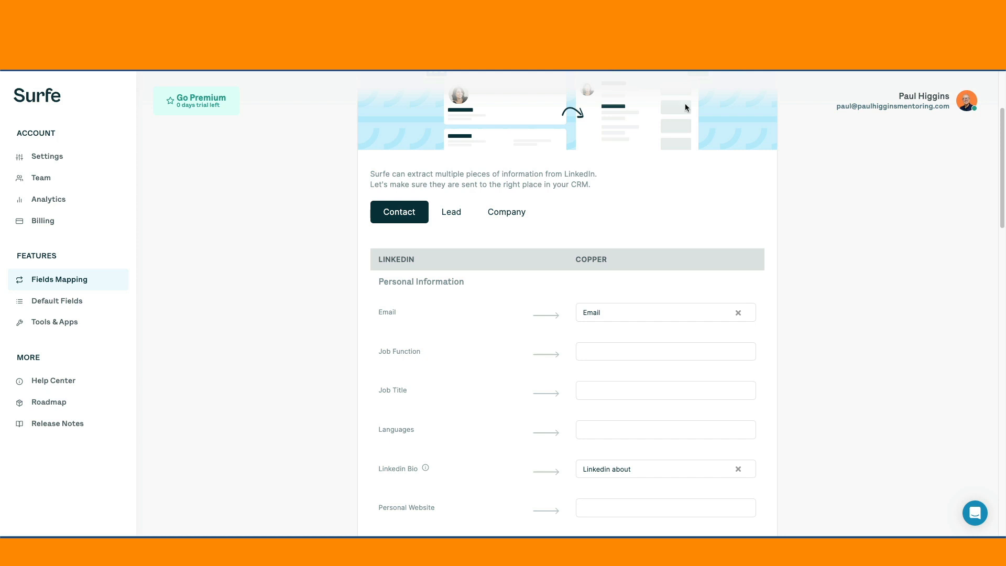
scroll(459, 407, "down", 2)
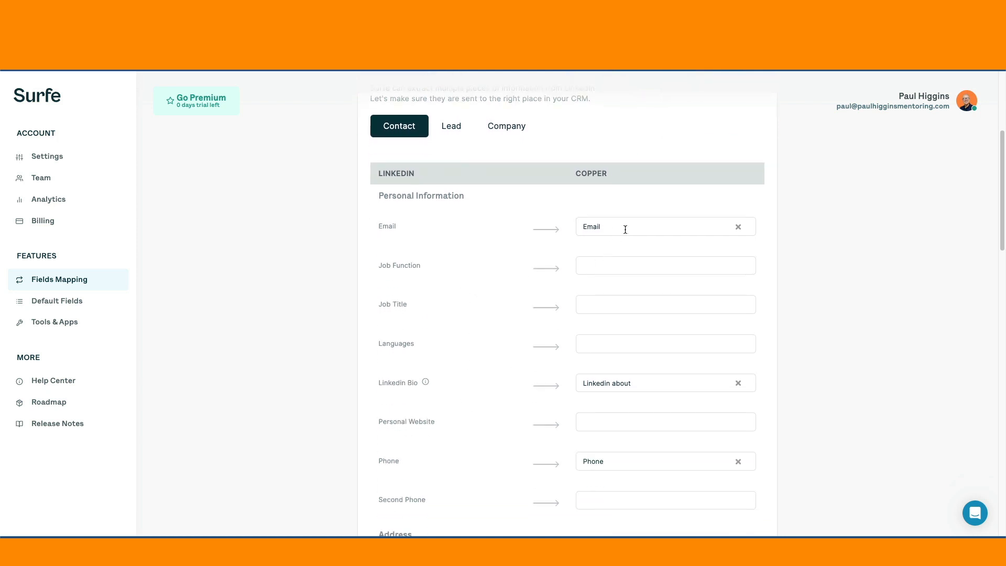
scroll(483, 385, "down", 1)
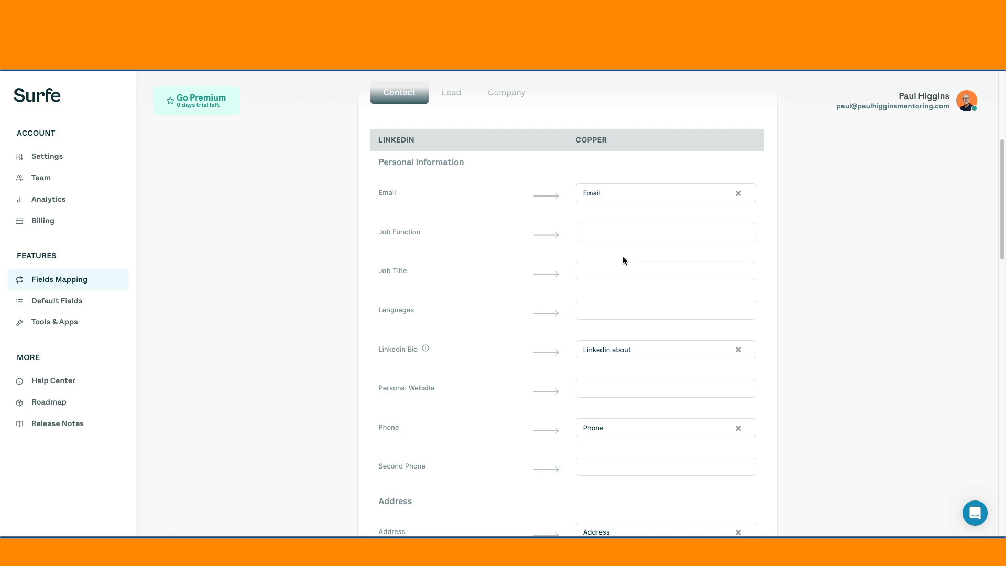
scroll(458, 398, "down", 3)
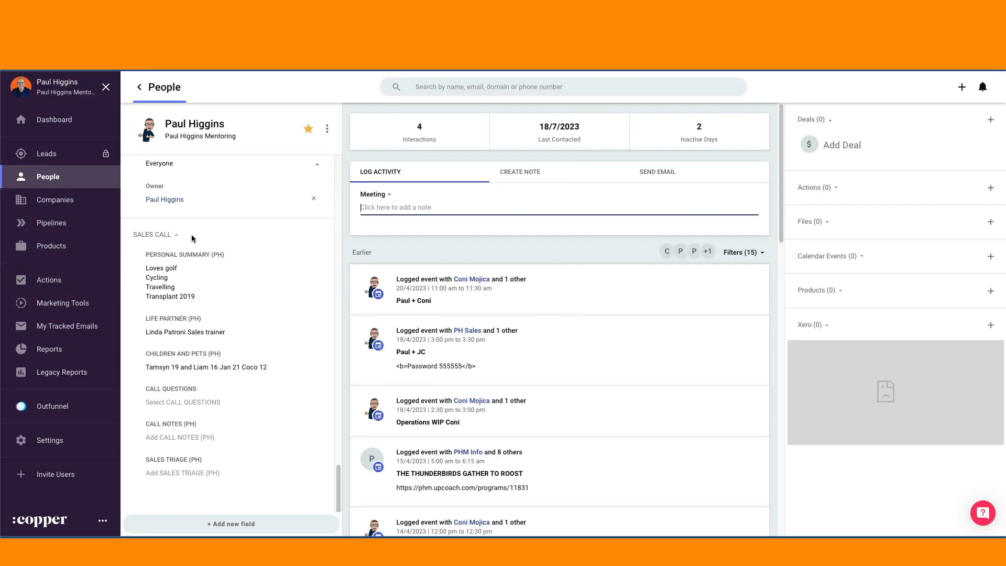
Step: Compare the LinkedIn fields on the Copper contact record with Surfe's contact mappings for personal information, address, experience and identifiers
scroll(202, 300, "up", 3)
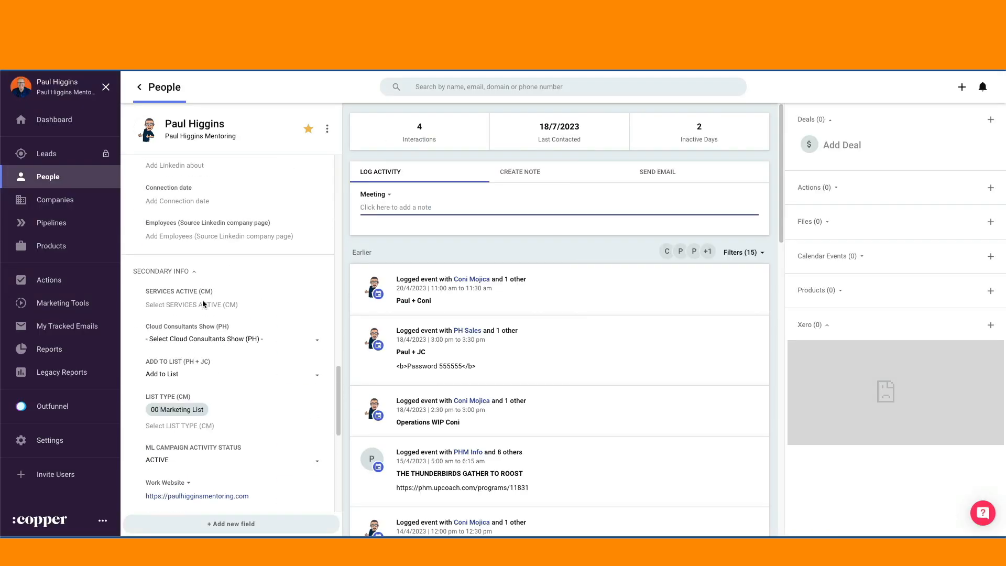
scroll(202, 303, "up", 3)
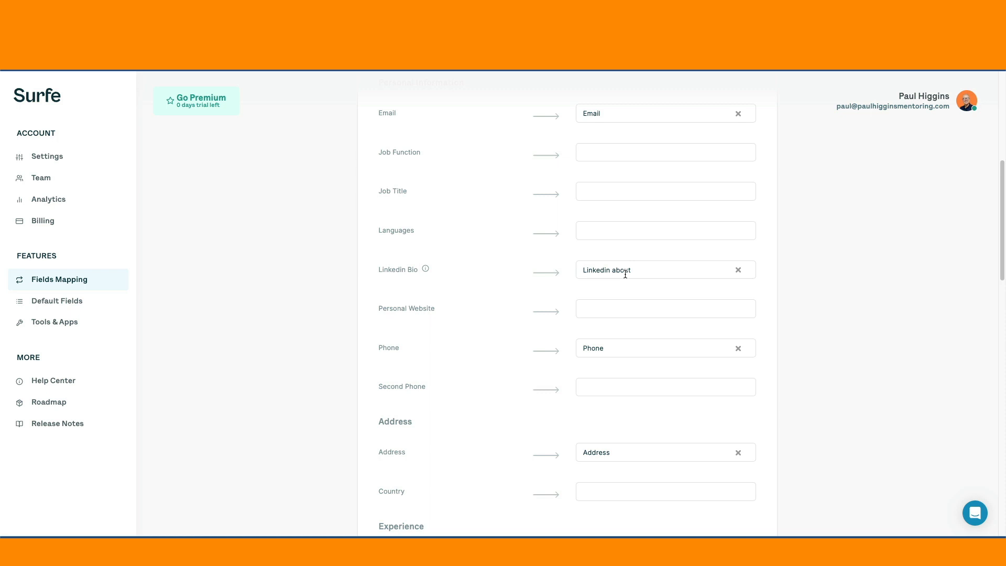
scroll(636, 449, "down", 2)
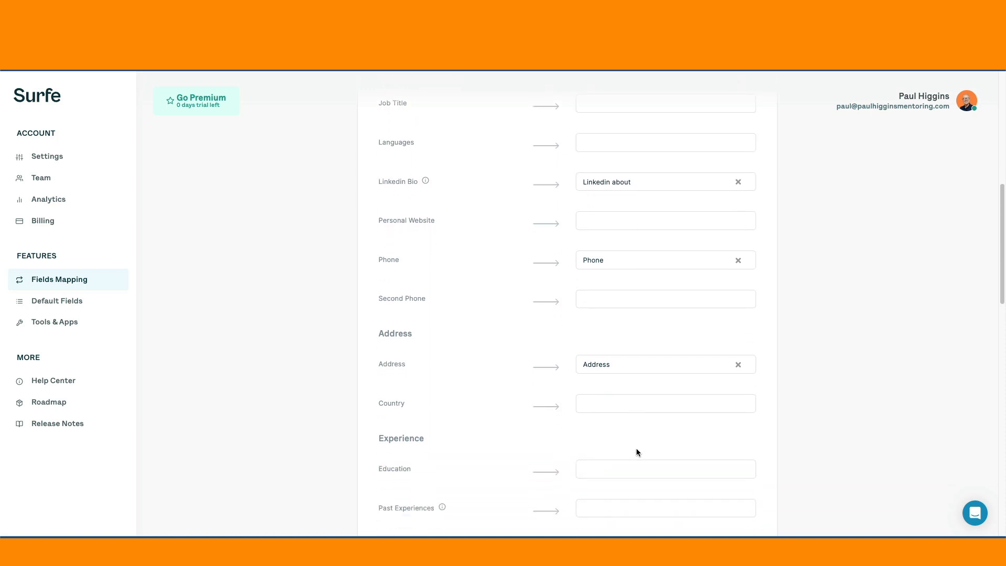
scroll(627, 381, "down", 3)
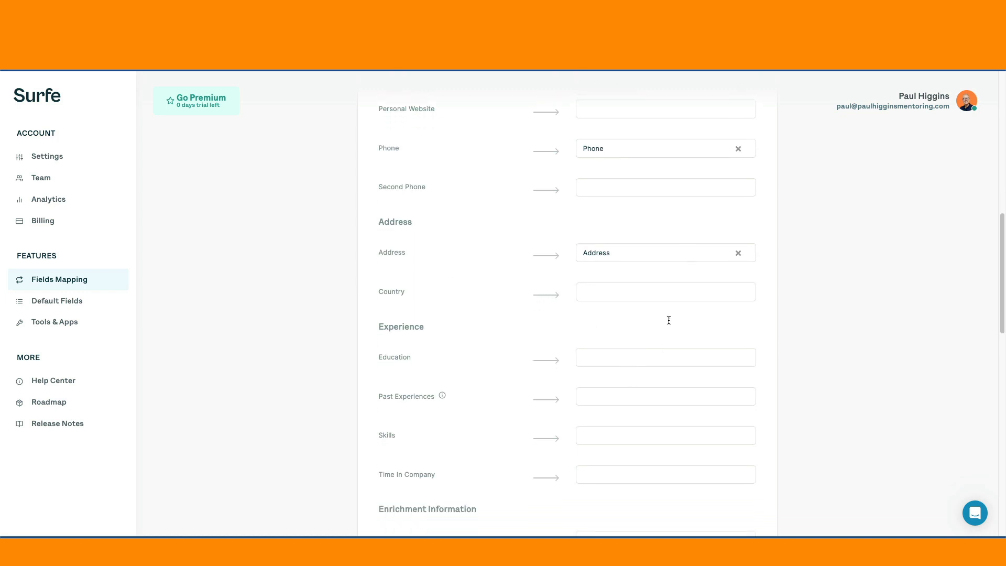
scroll(652, 365, "down", 2)
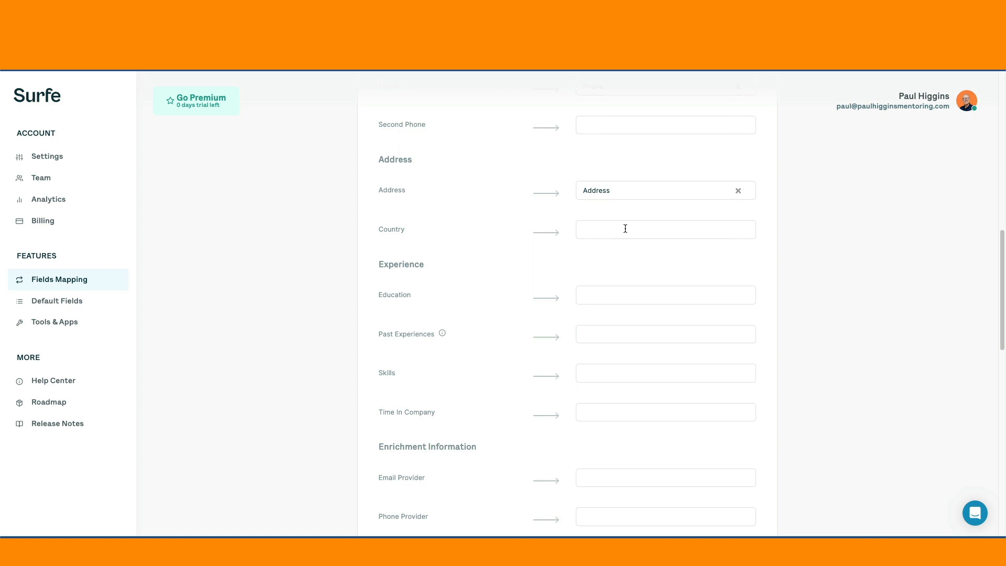
scroll(442, 378, "down", 6)
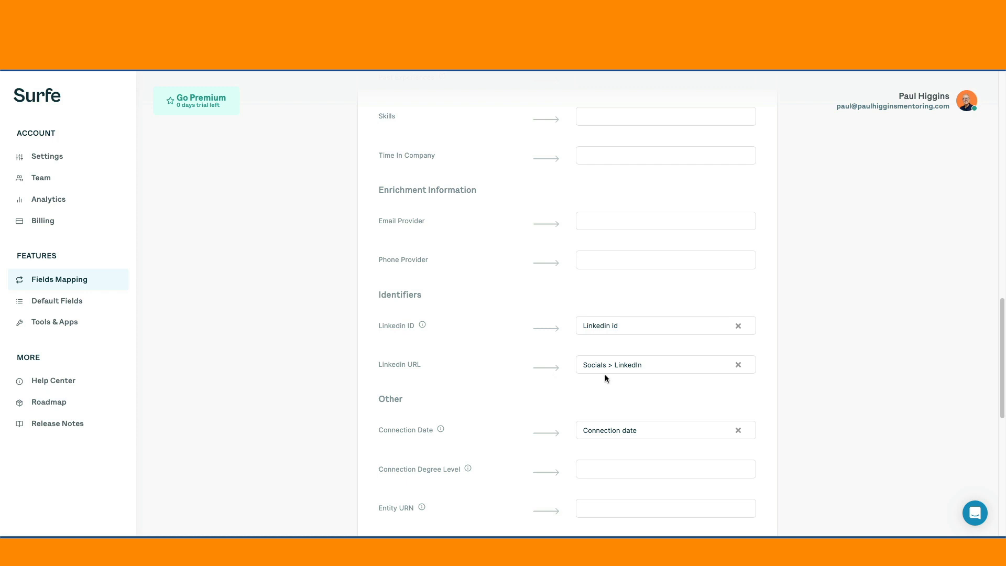
Step: Check which Copper fields are available for the LinkedIn URL mapping, and review the mappings in the Other section
left_click(655, 365)
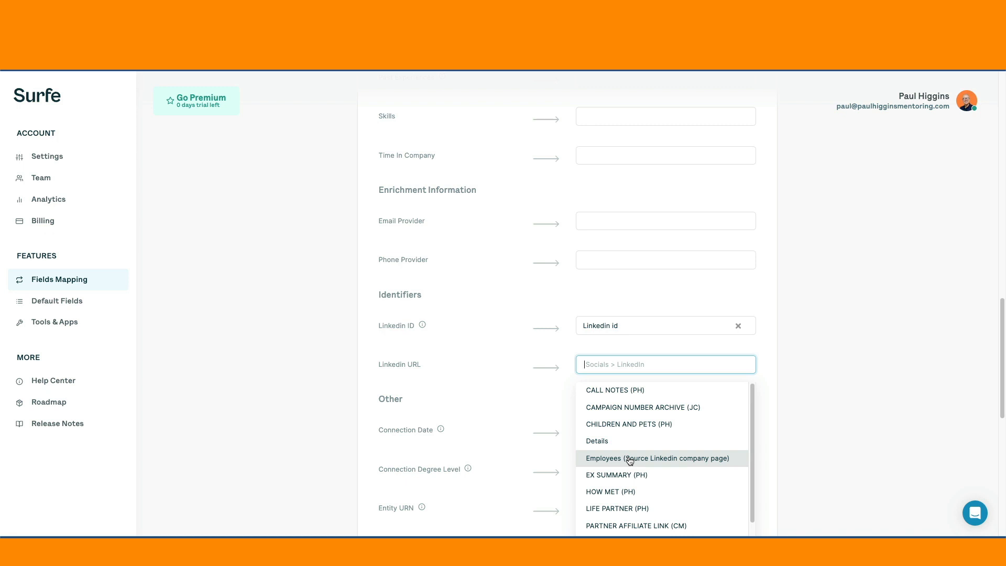
left_click(511, 368)
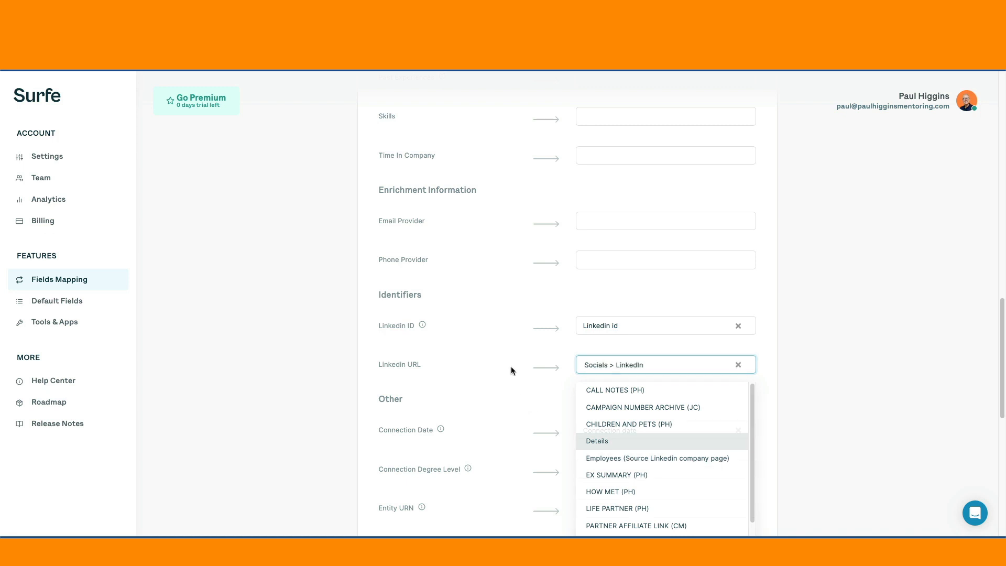
scroll(657, 423, "down", 2)
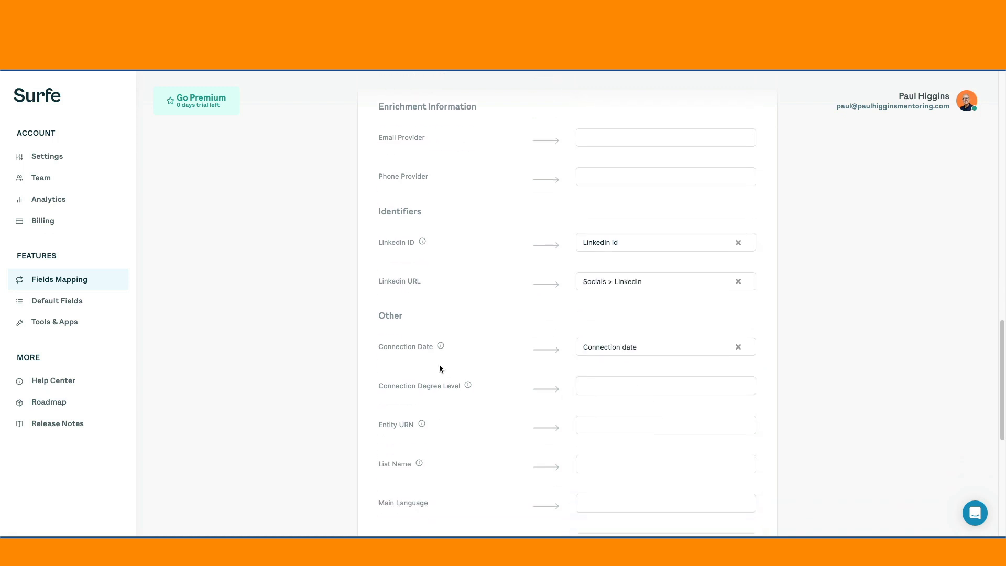
scroll(524, 351, "down", 1)
scroll(632, 335, "down", 3)
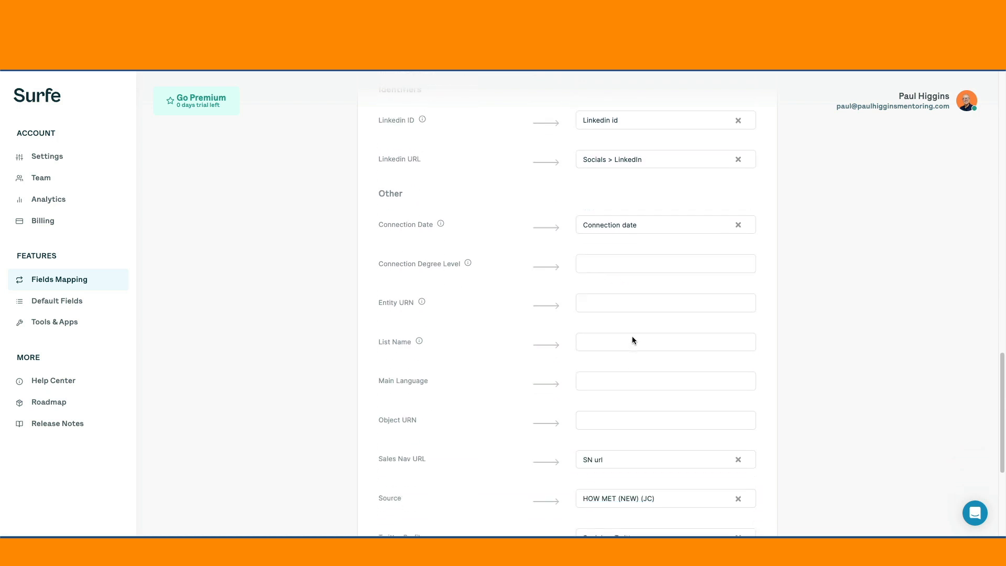
scroll(555, 417, "down", 4)
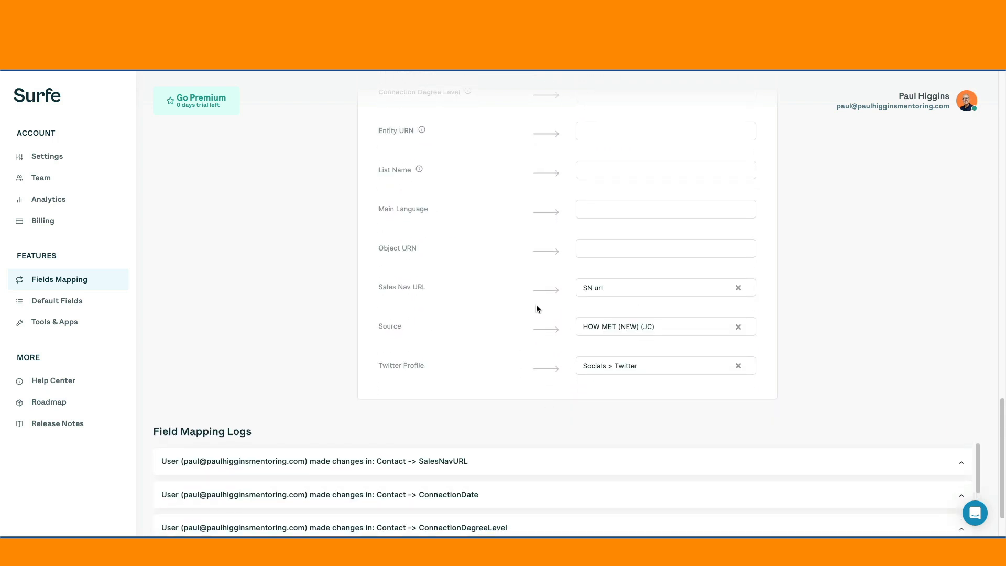
Step: Clear the Copper field mapped to Sales Nav URL in the contact mappings
left_click(739, 288)
scroll(493, 350, "up", 20)
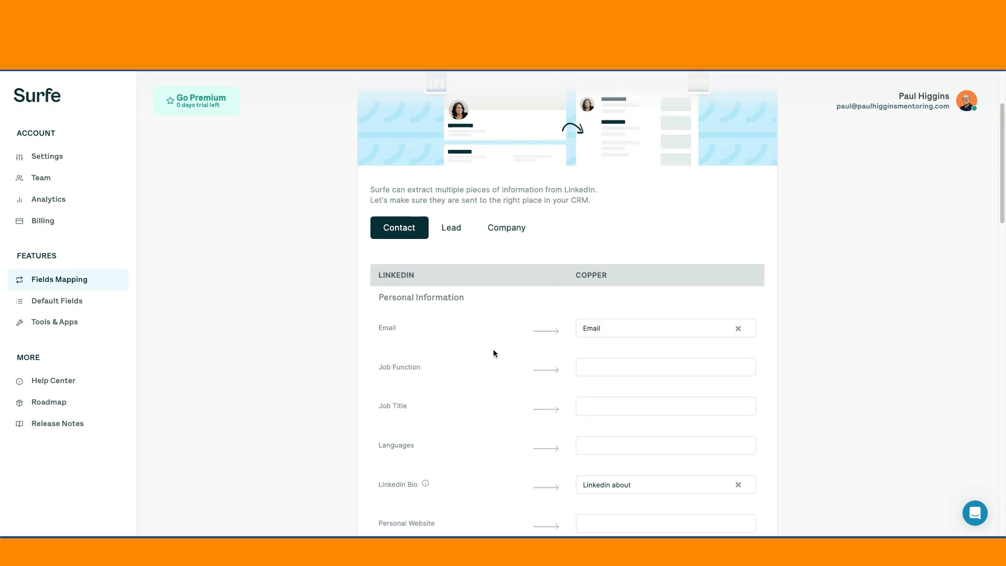
scroll(414, 393, "up", 3)
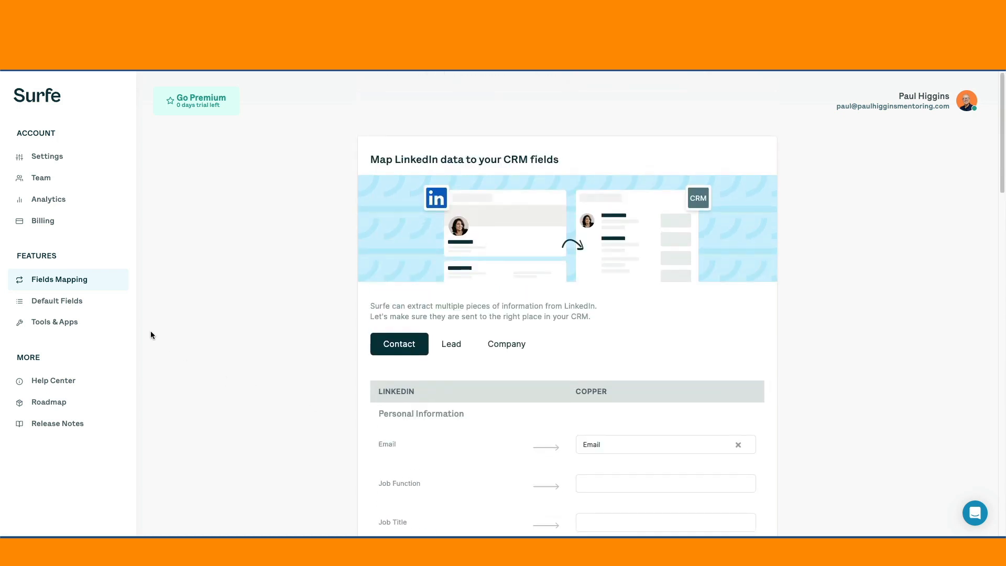
Step: Switch from the Surfe dashboard to LinkedIn, open your own profile and examine its Add to CRM options
left_click(71, 303)
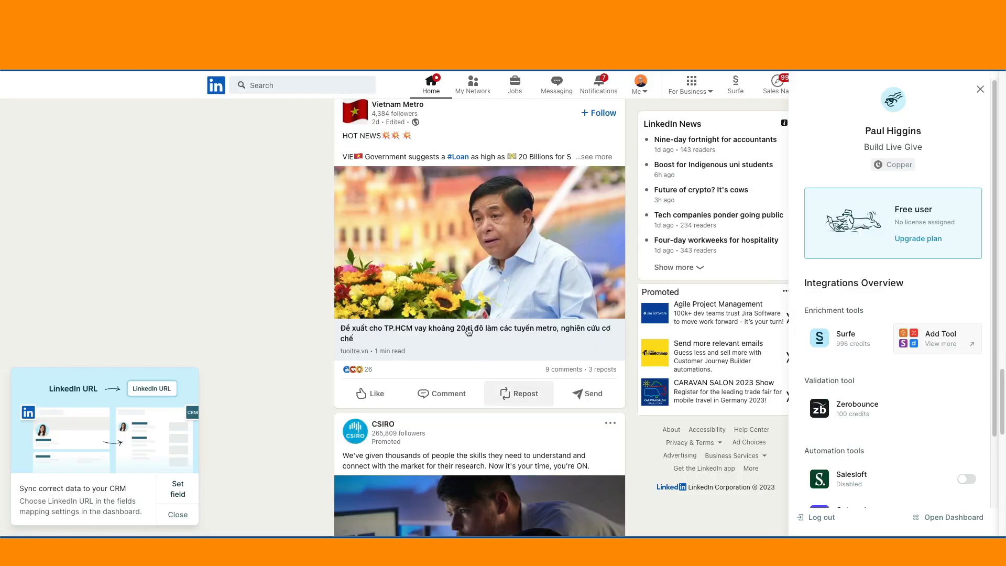
left_click(642, 90)
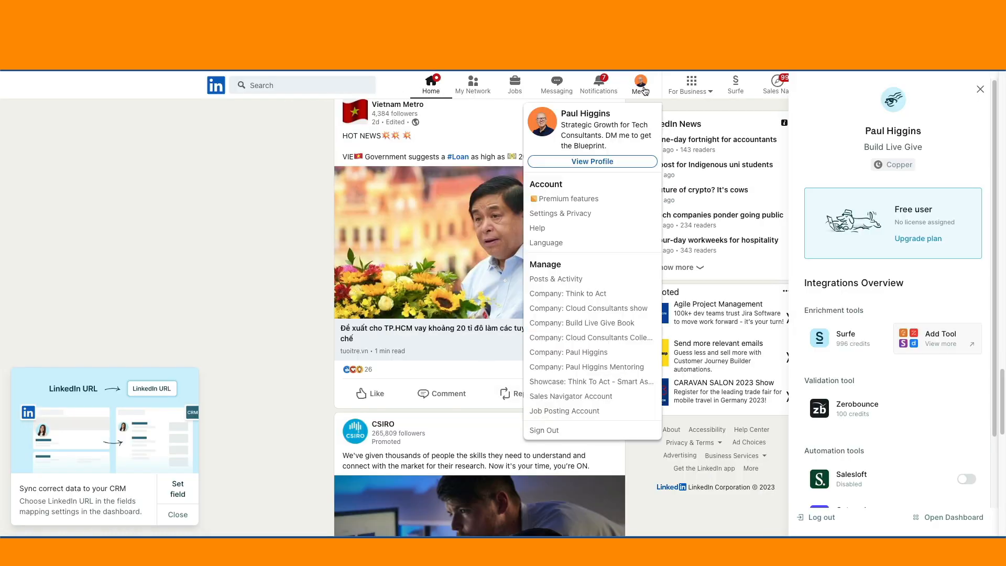
left_click(588, 166)
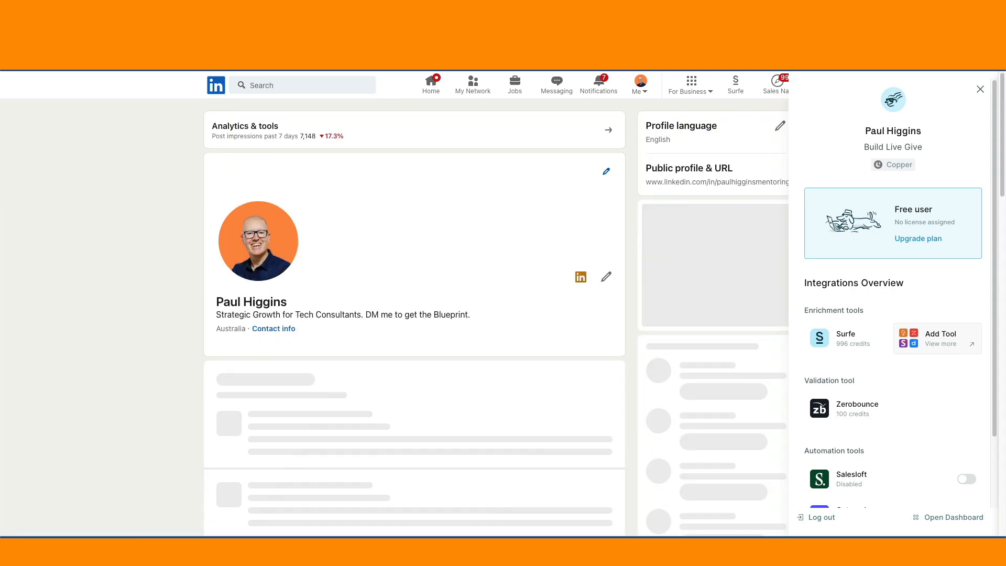
scroll(478, 351, "down", 5)
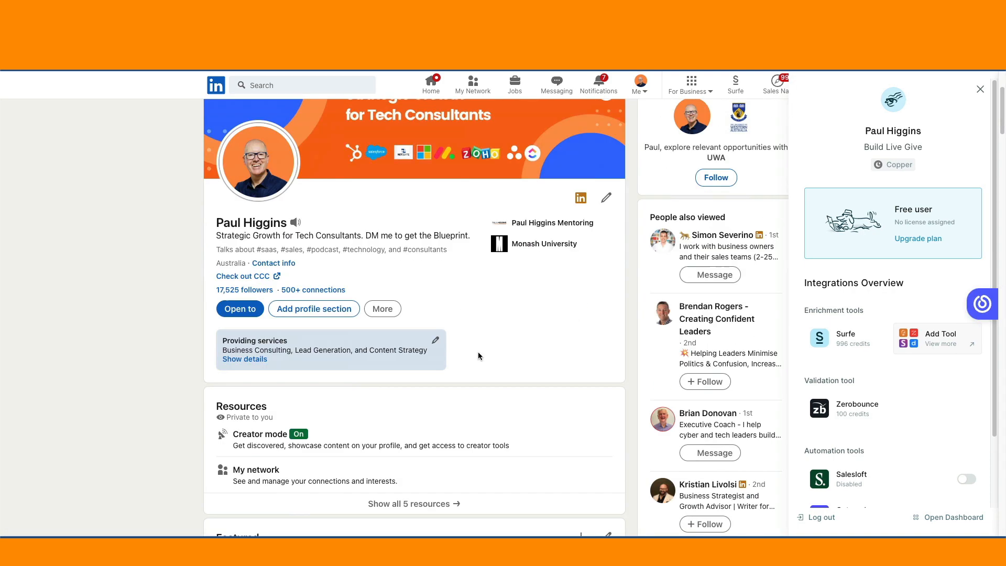
scroll(478, 351, "down", 1)
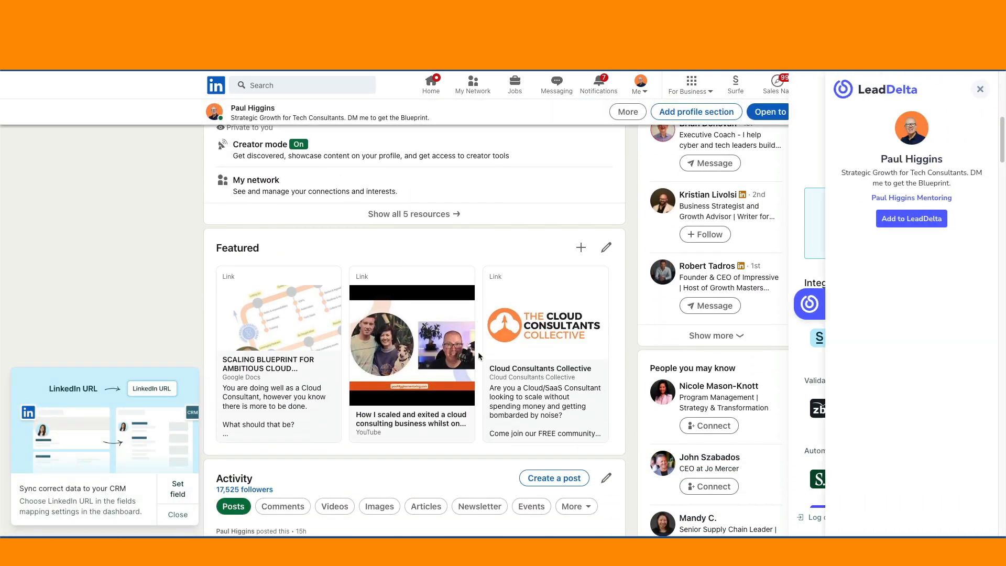
scroll(478, 352, "up", 8)
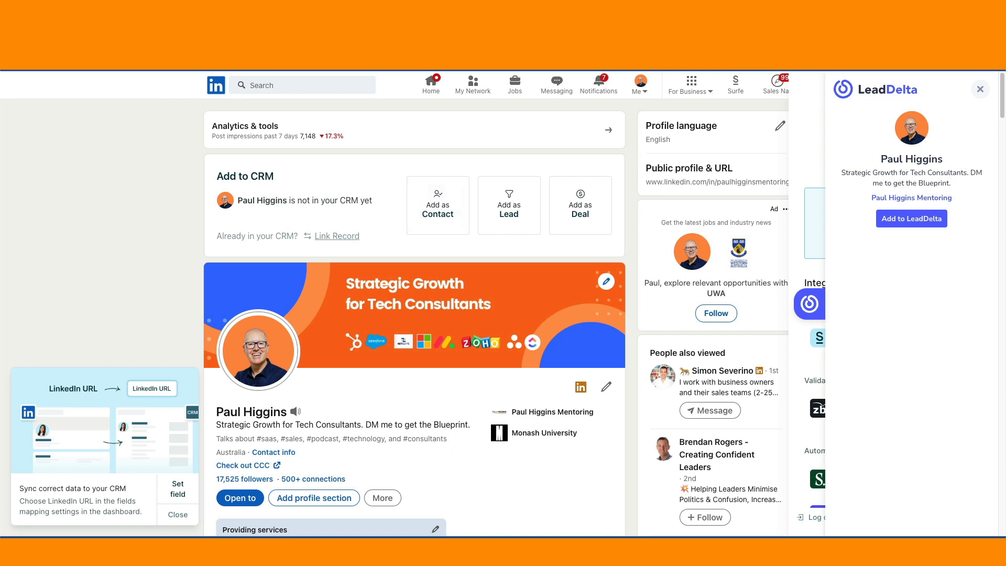
left_click(708, 10)
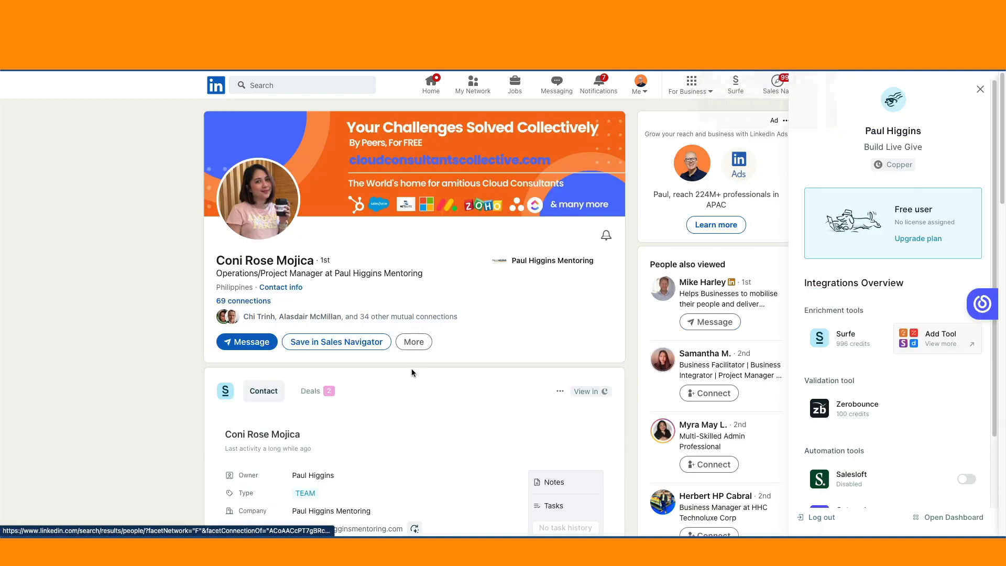
Step: Review the Surfe contact card on a team member's LinkedIn profile, including the contact details and additional Copper fields
scroll(412, 372, "down", 2)
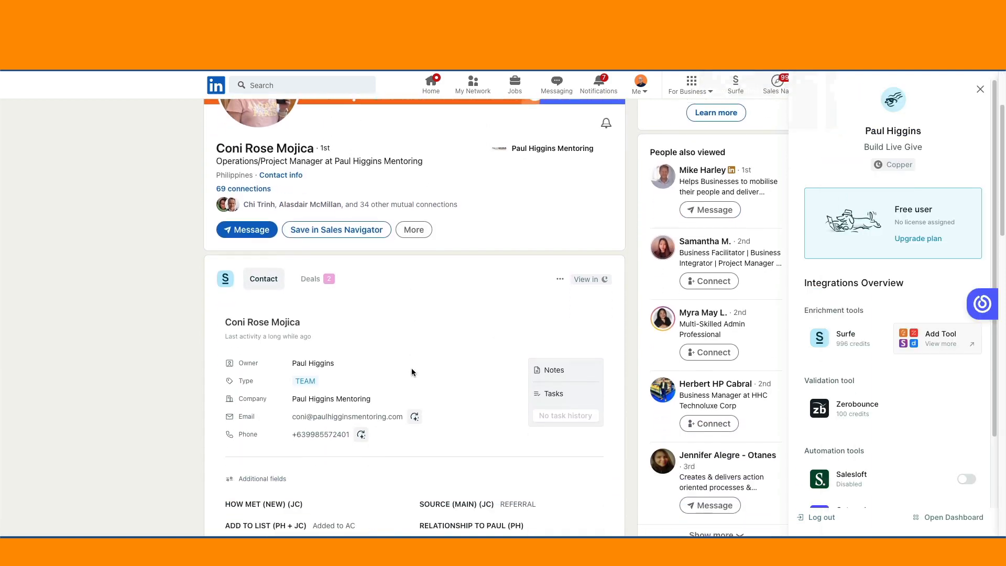
scroll(412, 372, "up", 2)
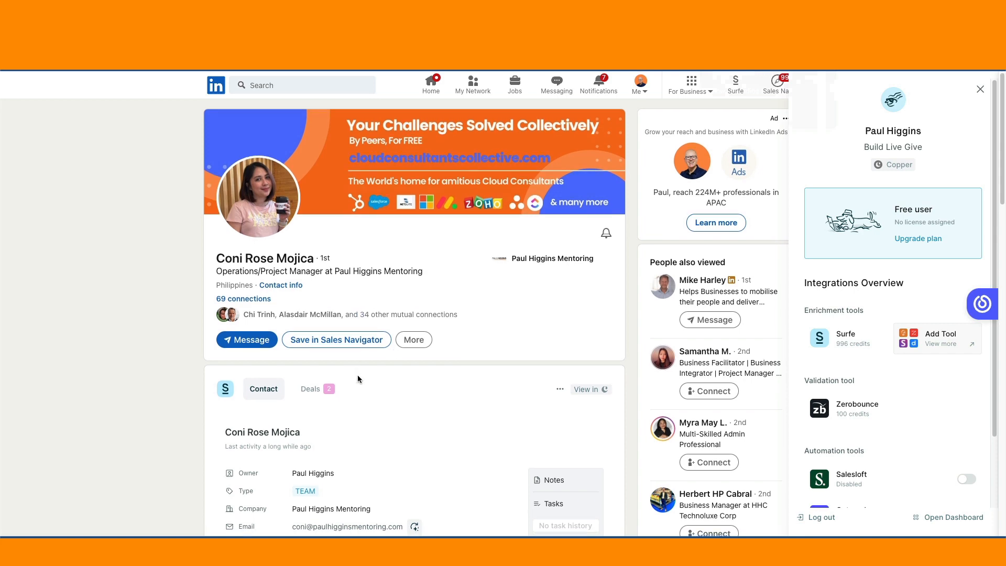
scroll(357, 375, "down", 3)
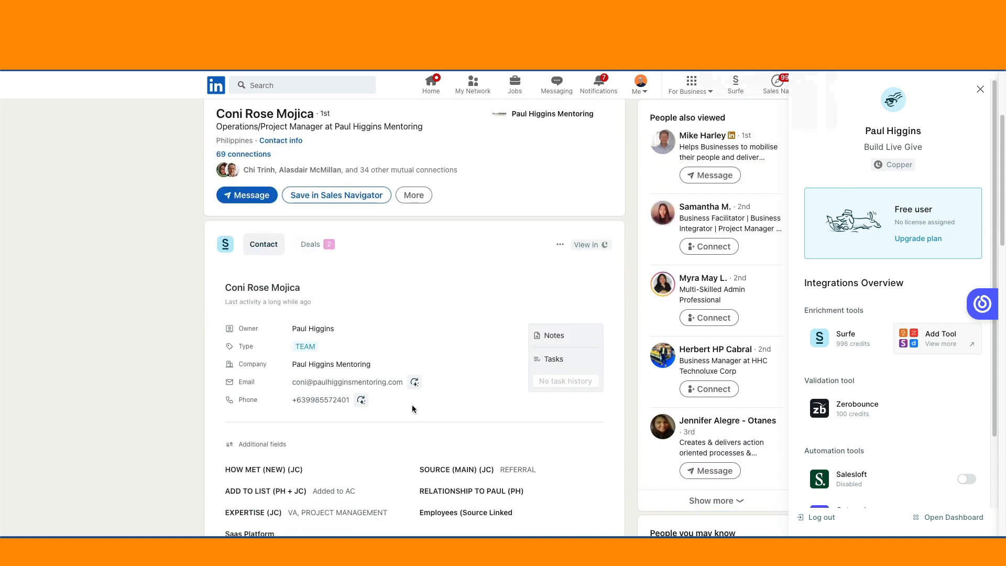
scroll(412, 405, "down", 1)
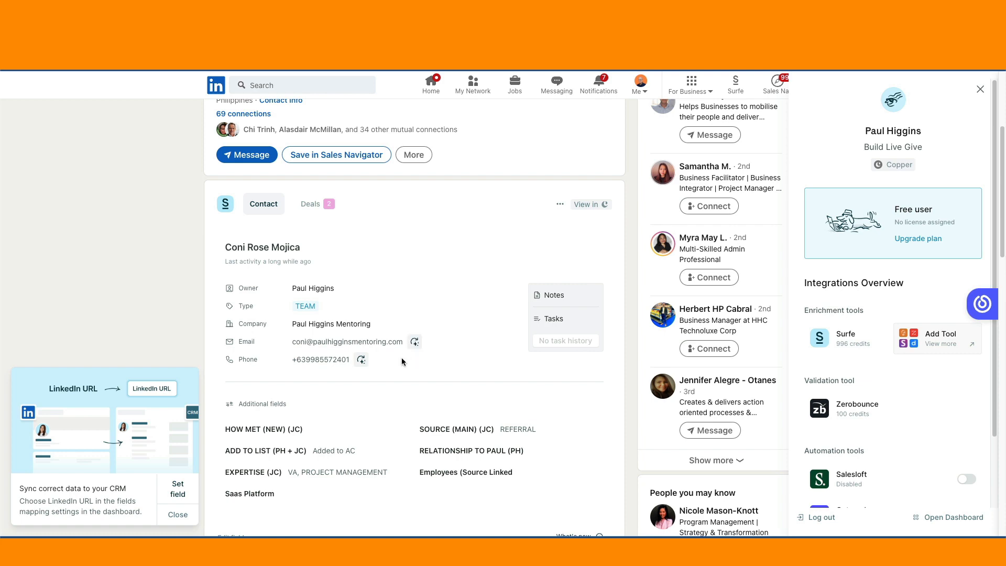
scroll(385, 399, "down", 3)
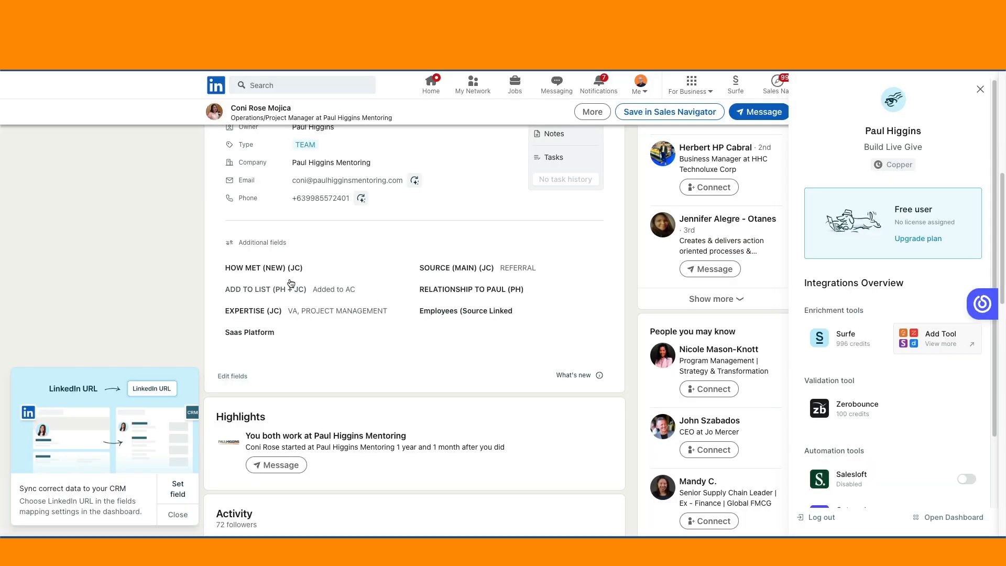
Step: Set the HOW MET (NEW) (JC) field on the contact card to "Ex client"
left_click(312, 268)
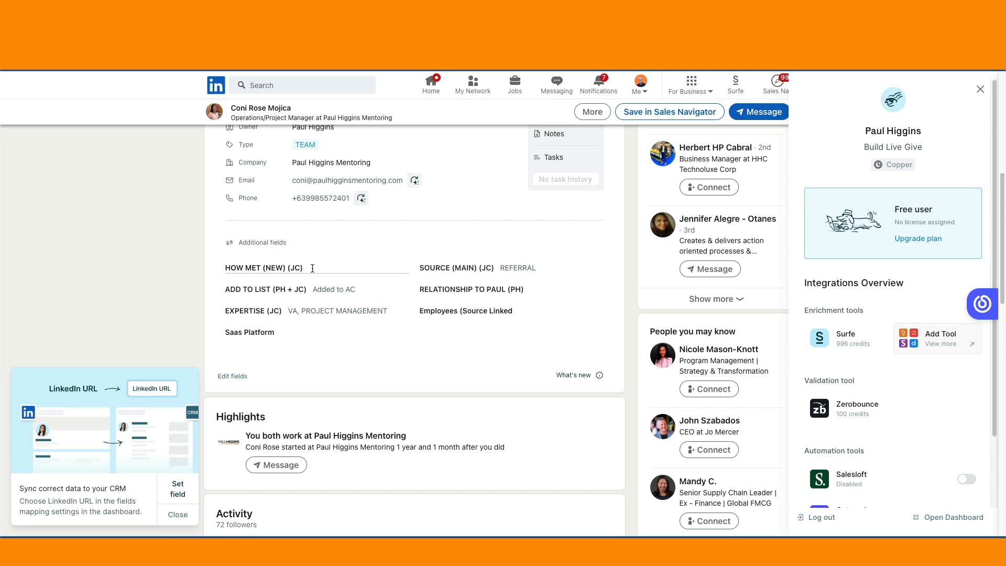
type("Ex client")
left_click(297, 271)
Step: Check the options offered for the contact's Saas Platform and SOURCE (MAIN) (JC) fields
left_click(295, 332)
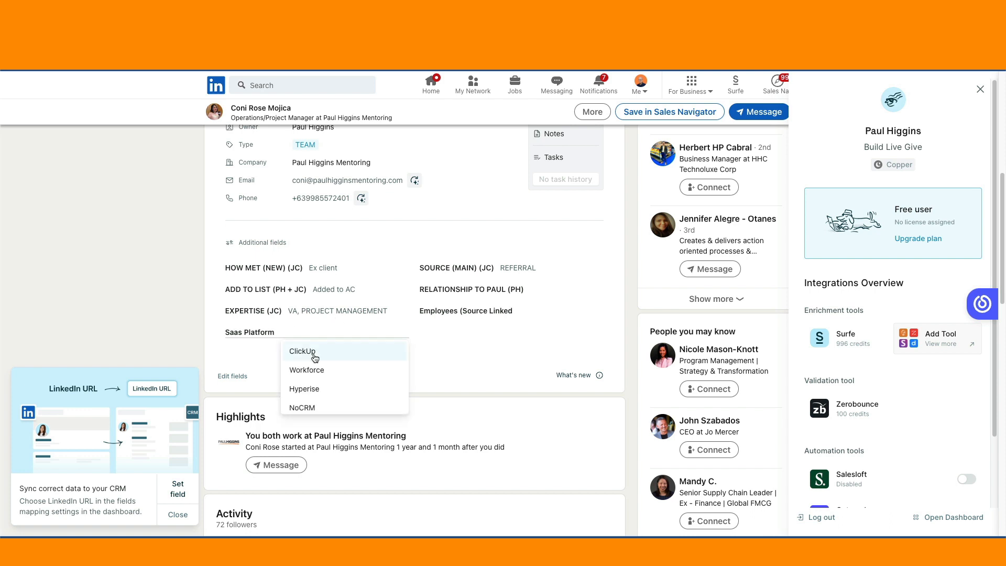
scroll(315, 377, "up", 3)
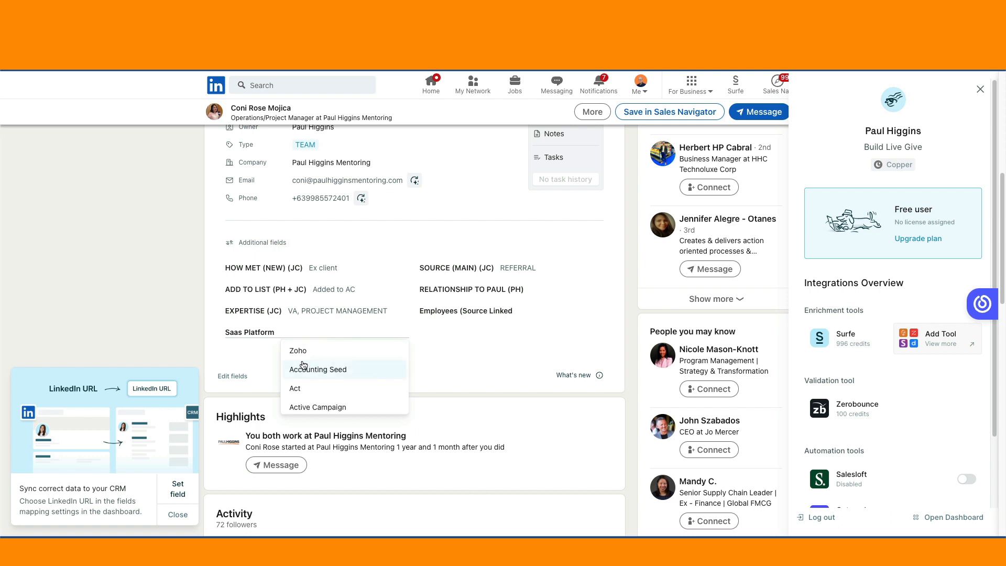
left_click(245, 349)
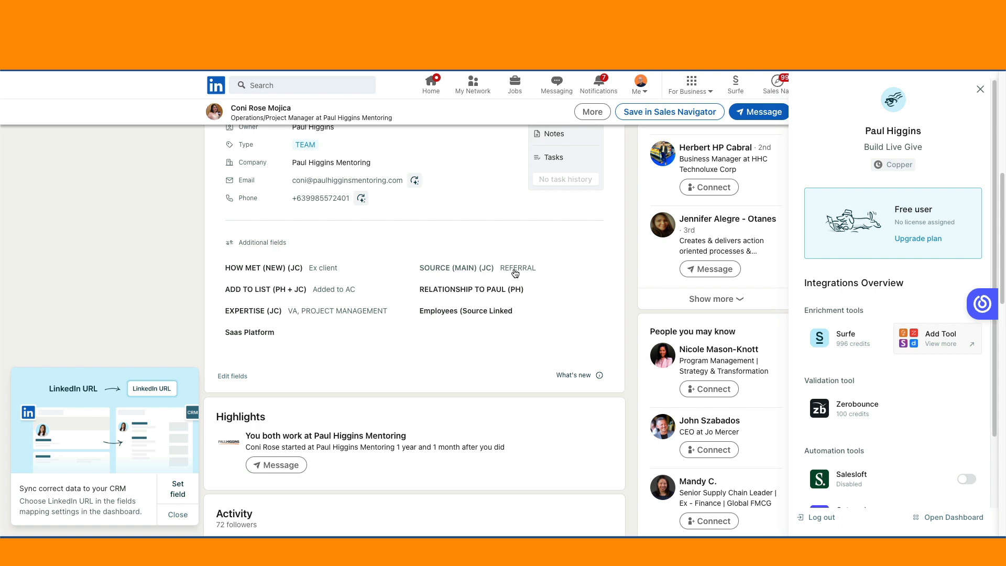
left_click(548, 271)
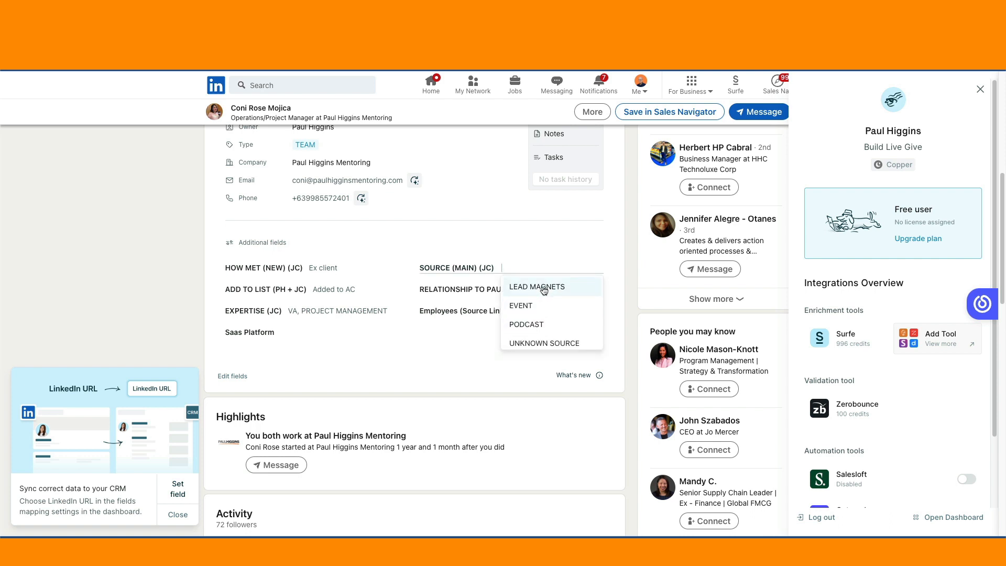
left_click(541, 292)
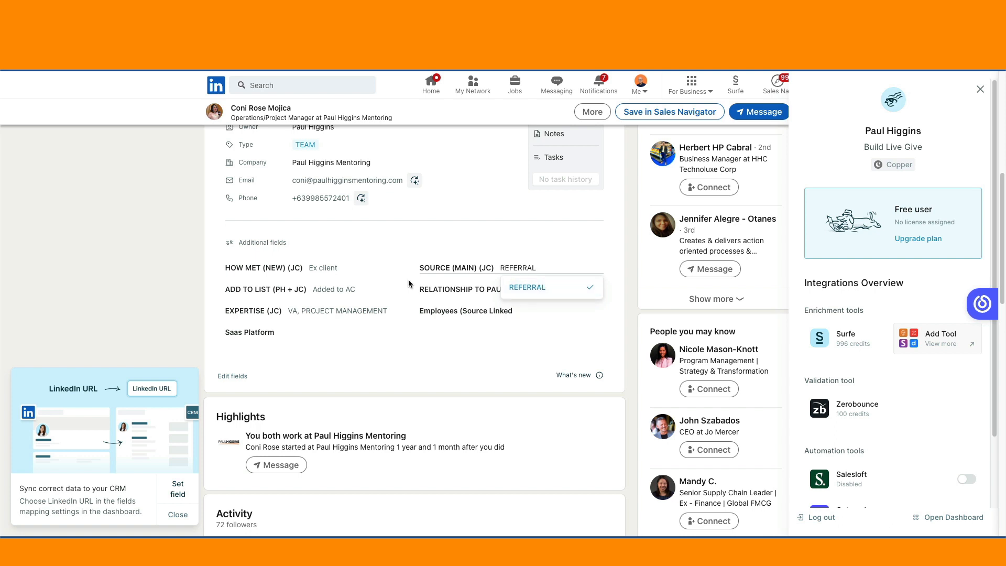
Step: Set the contact's relationship field (PH) to VIDEO and the Employees (Source Linked field to 5
left_click(533, 295)
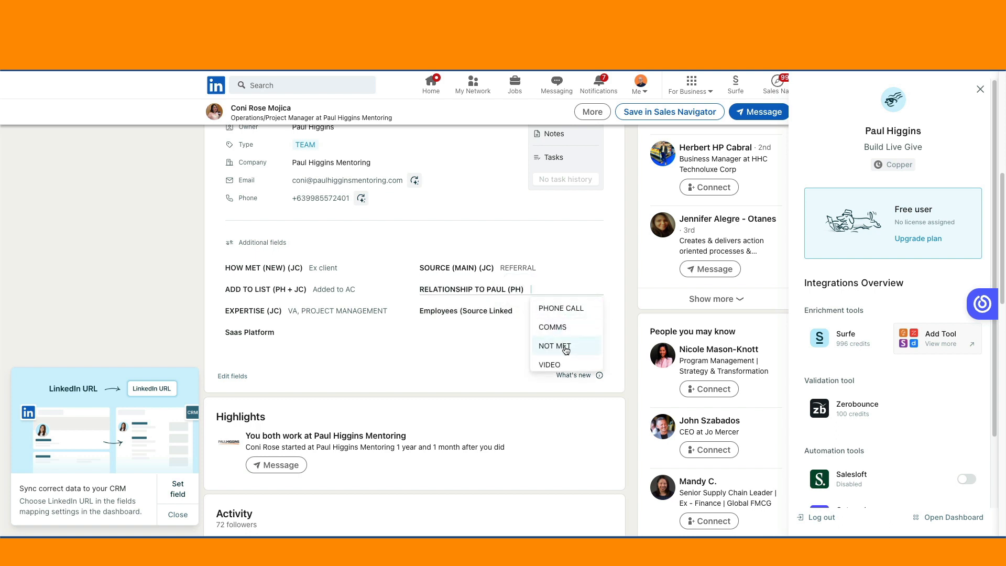
scroll(566, 350, "down", 1)
left_click(550, 355)
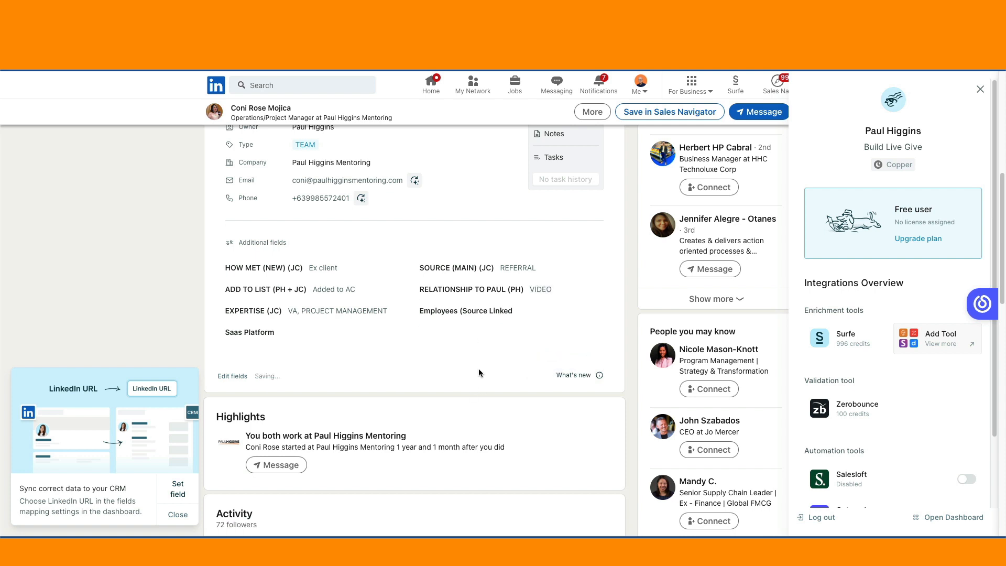
left_click(527, 311)
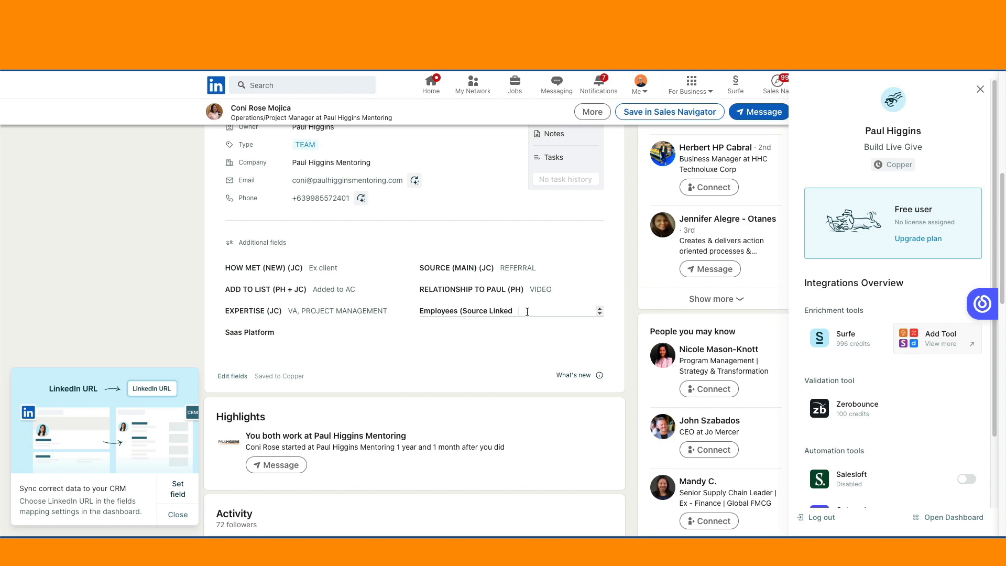
type("5")
left_click(411, 331)
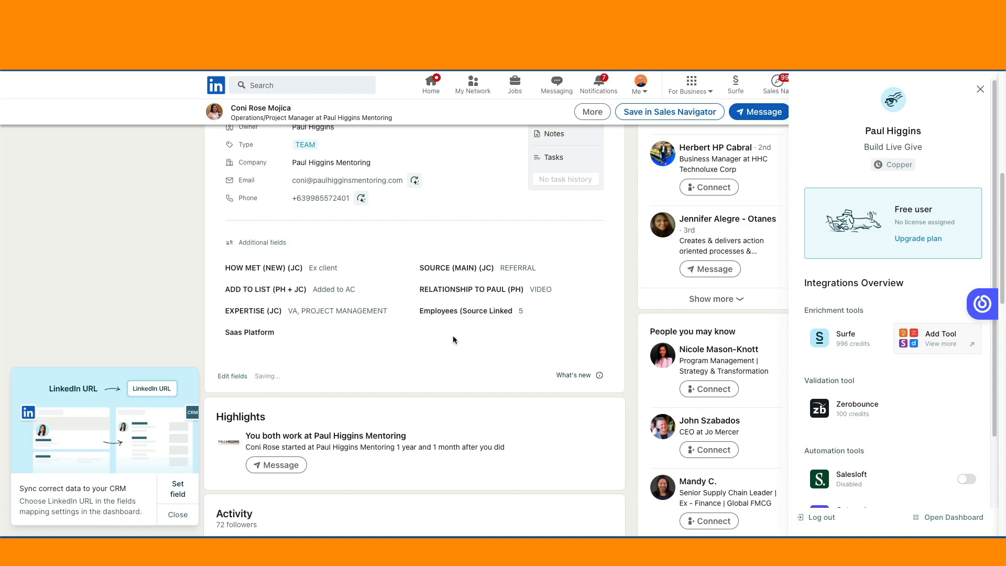
Step: Start a new task for the contact from the Surfe card and name it "Test"
scroll(451, 342, "down", 2)
scroll(451, 342, "up", 3)
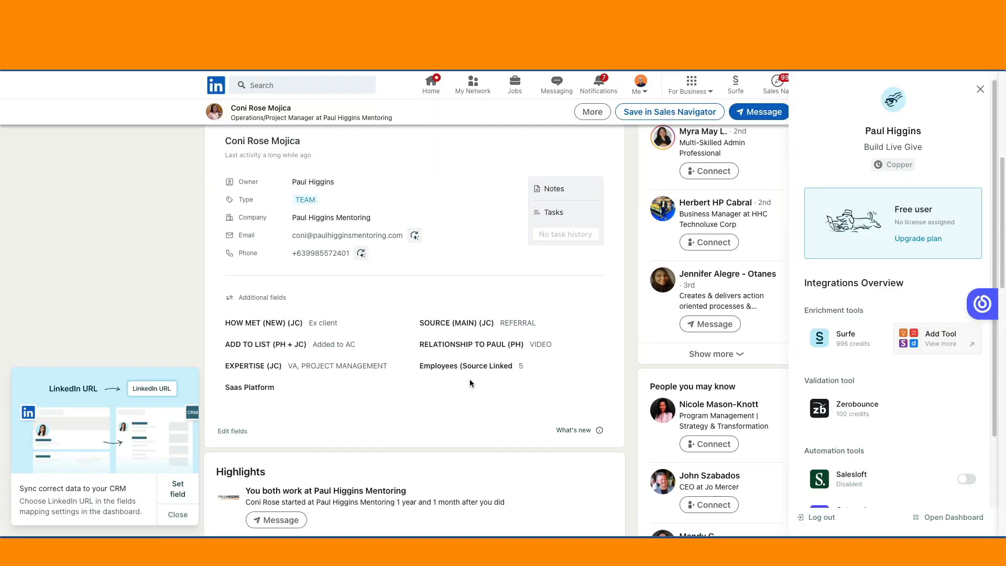
scroll(470, 382, "up", 1)
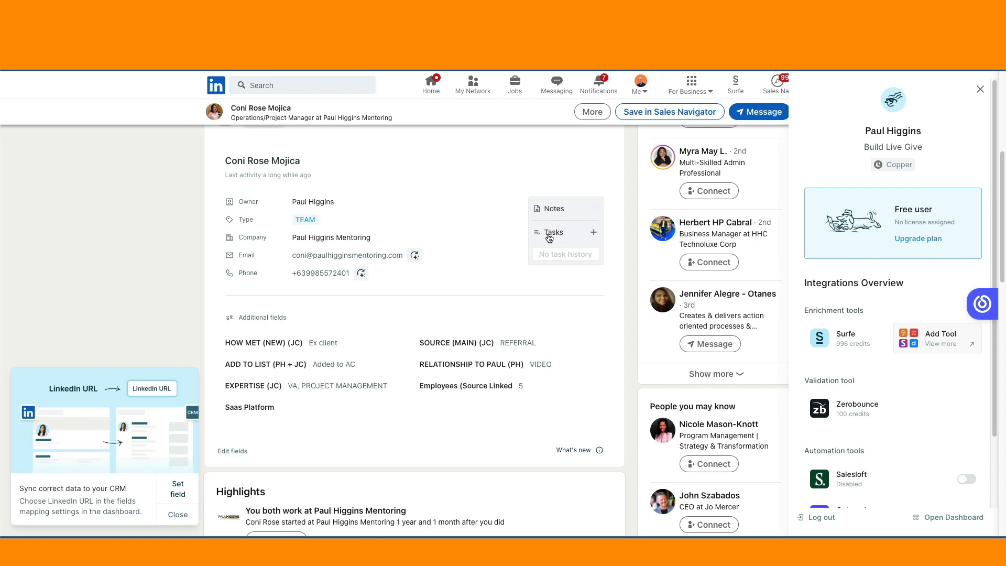
left_click(594, 234)
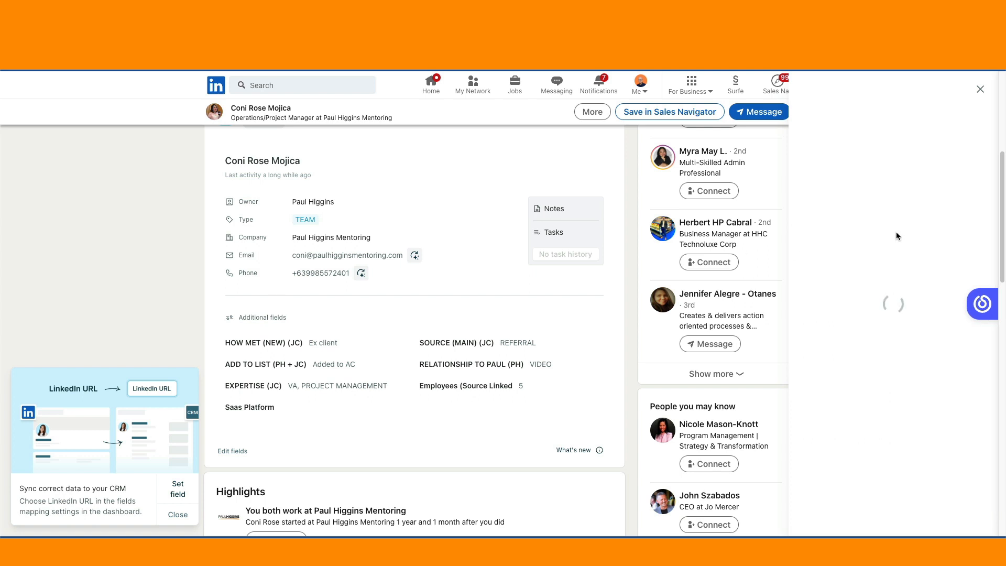
left_click(886, 135)
type("Tes")
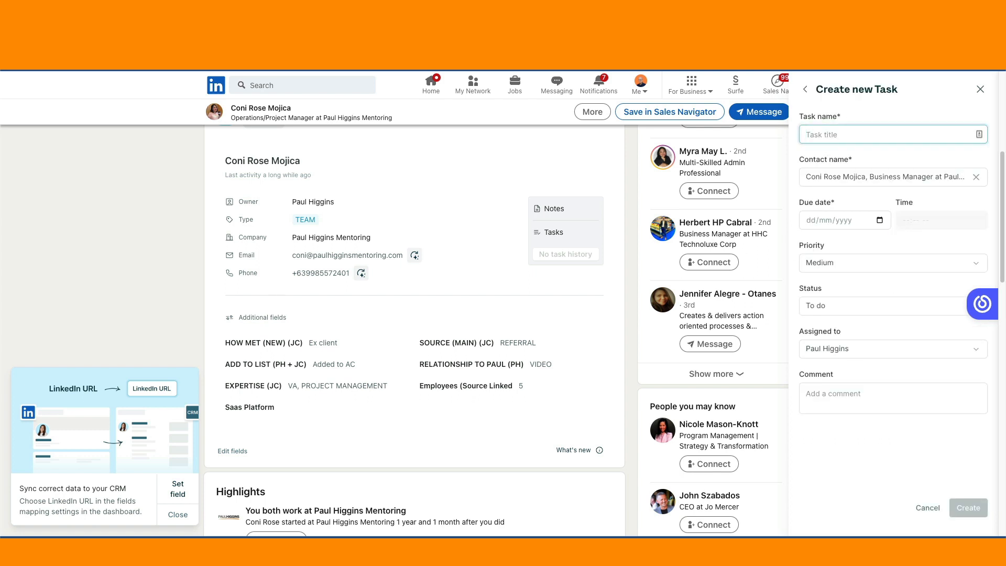
type("t")
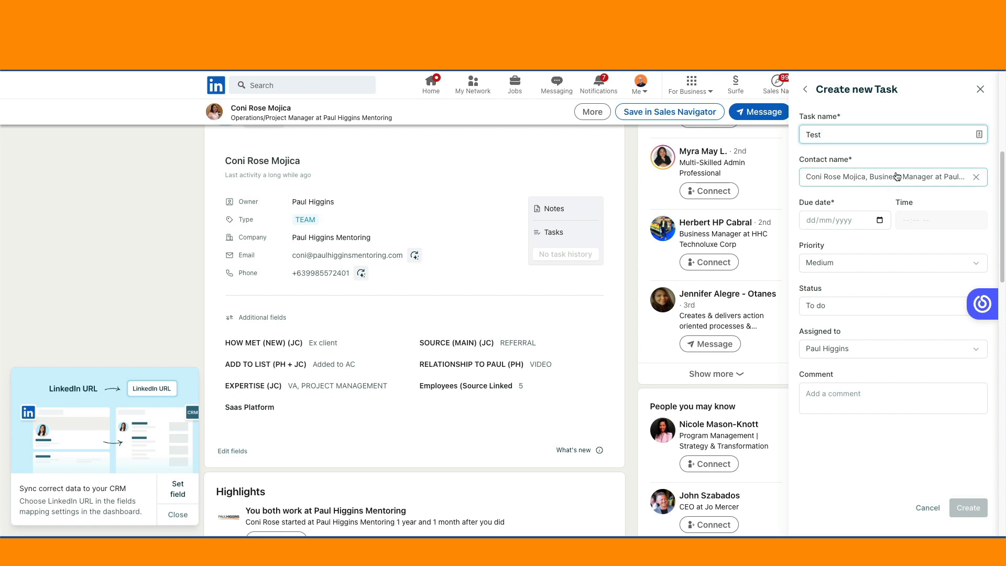
Step: Set the task's due date to 21/07/2013 and enter 09:00 as the hours and minutes of its time
left_click(836, 221)
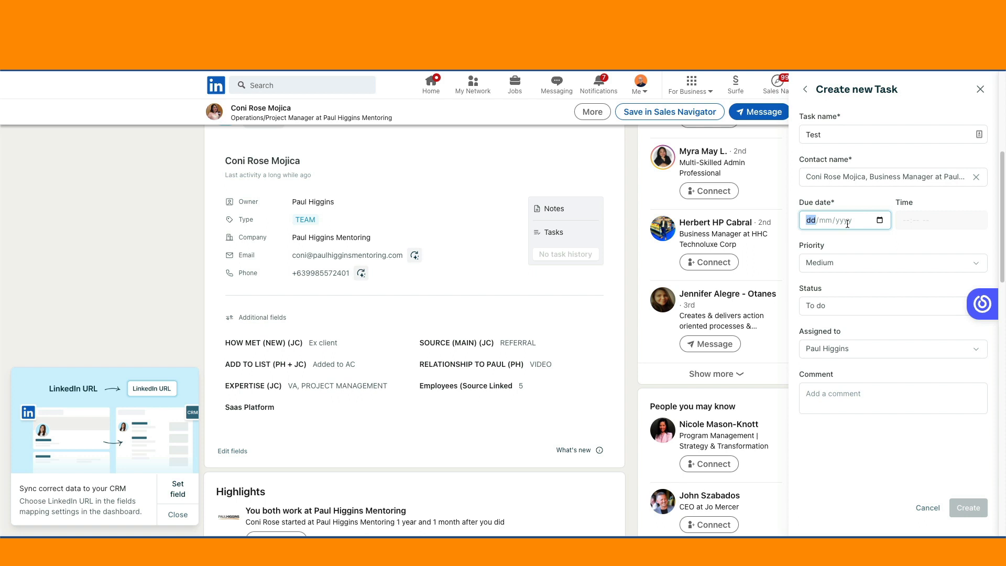
type("21/07/2013")
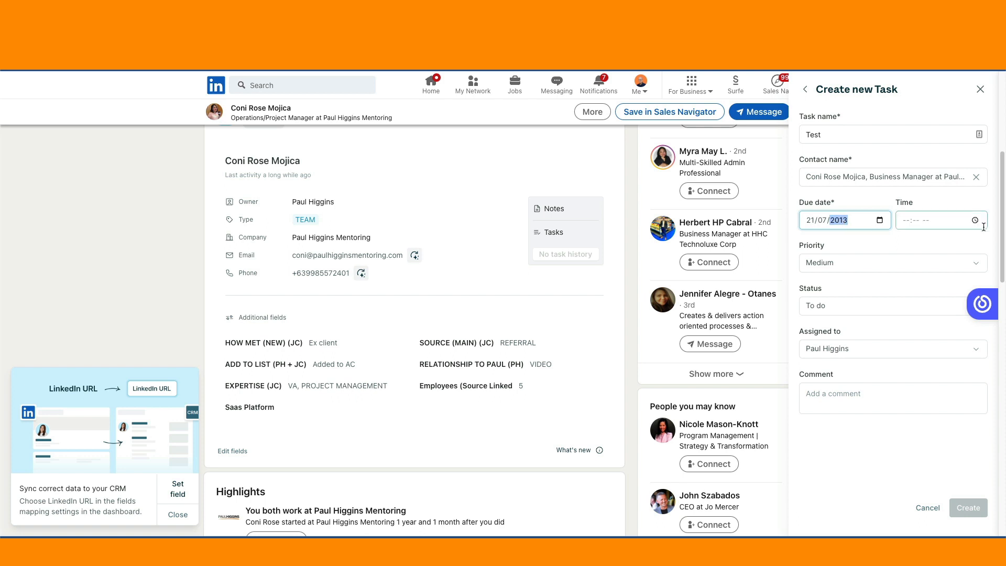
left_click(913, 220)
type("09:")
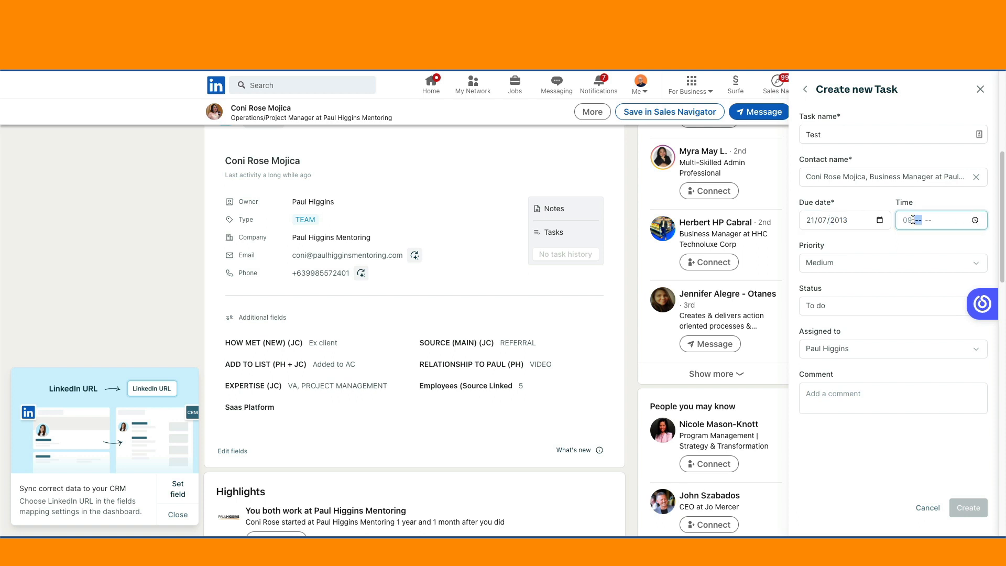
type("00")
Step: Set the task's priority to High and complete its time as 09:00 am
left_click(897, 262)
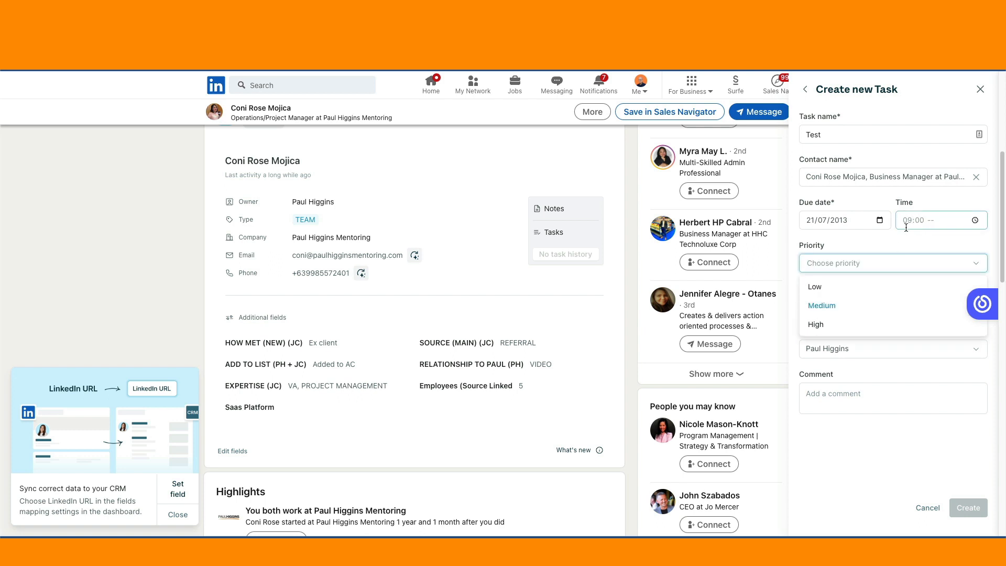
left_click(842, 322)
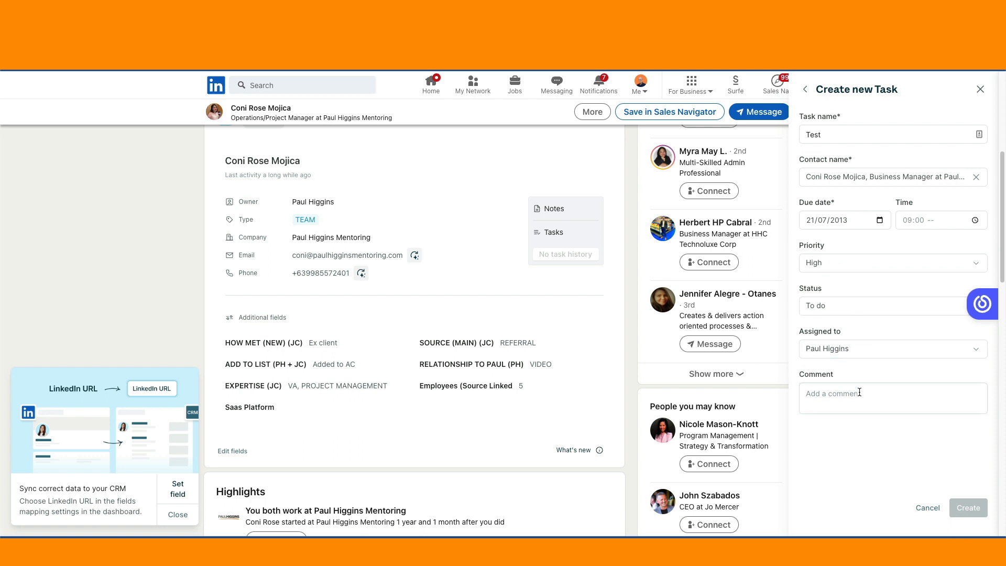
left_click(919, 220)
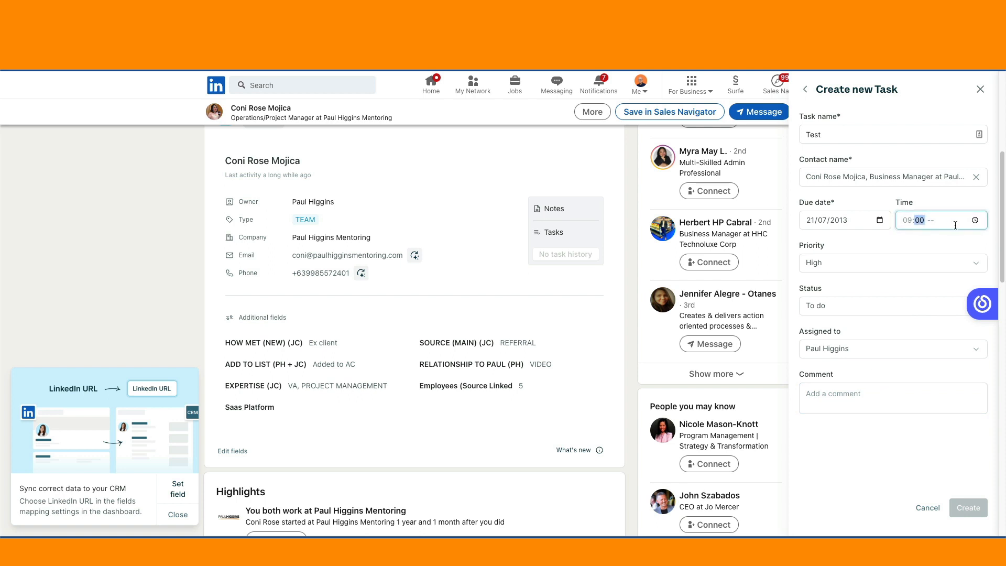
type("0")
left_click(913, 219)
left_click(913, 219)
left_click(913, 220)
left_click(920, 220)
type("00 am")
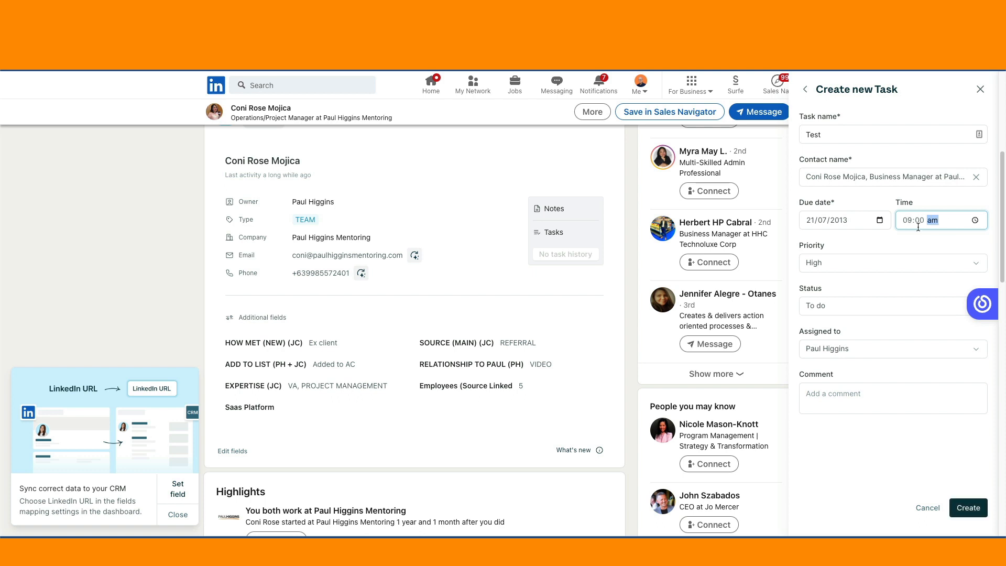
key("Tab")
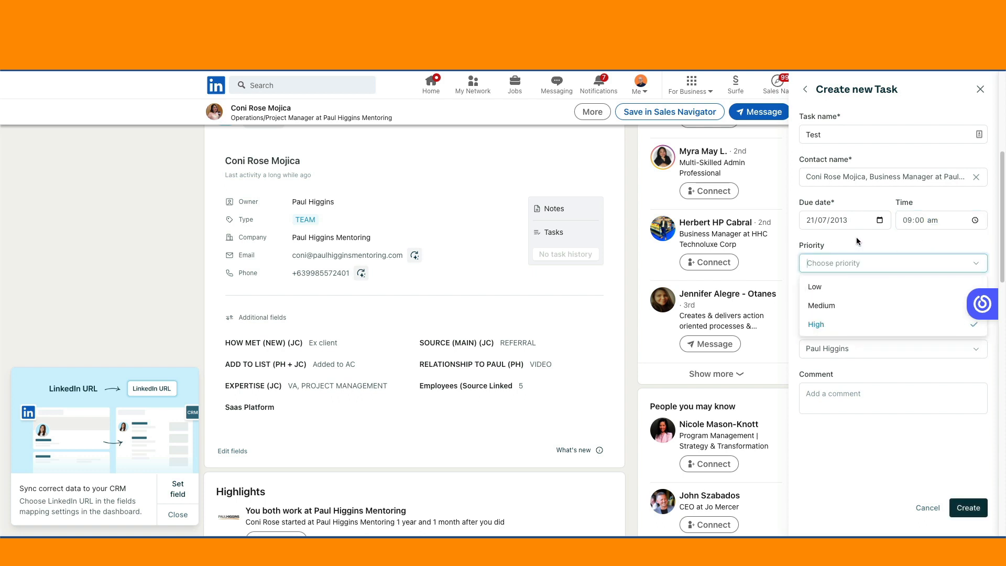
Step: Confirm the High priority and create the Test task for the contact
key("Return")
left_click(967, 507)
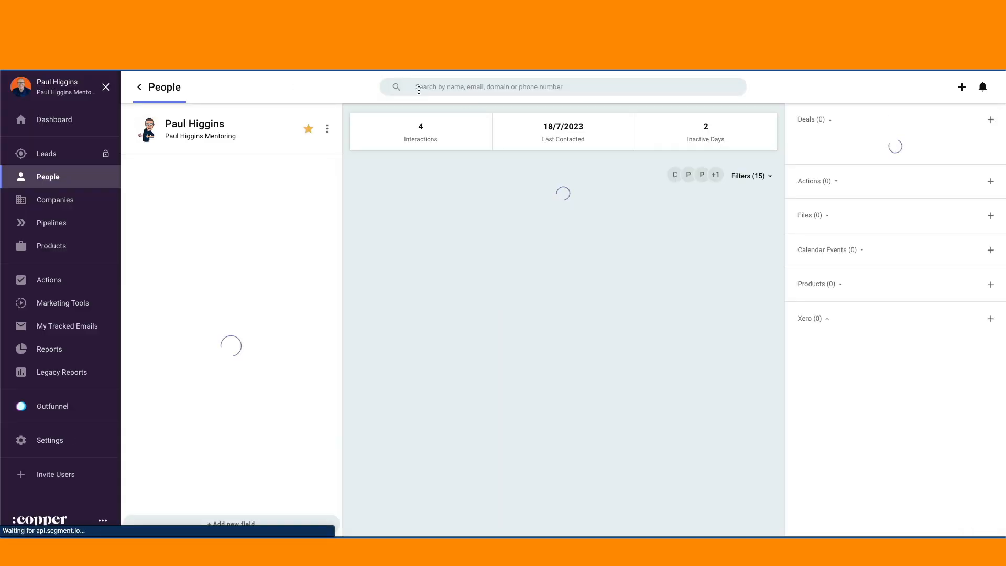
Step: Switch to Copper, search for the contact by first name and open the matching person record
left_click(420, 87)
type("comi")
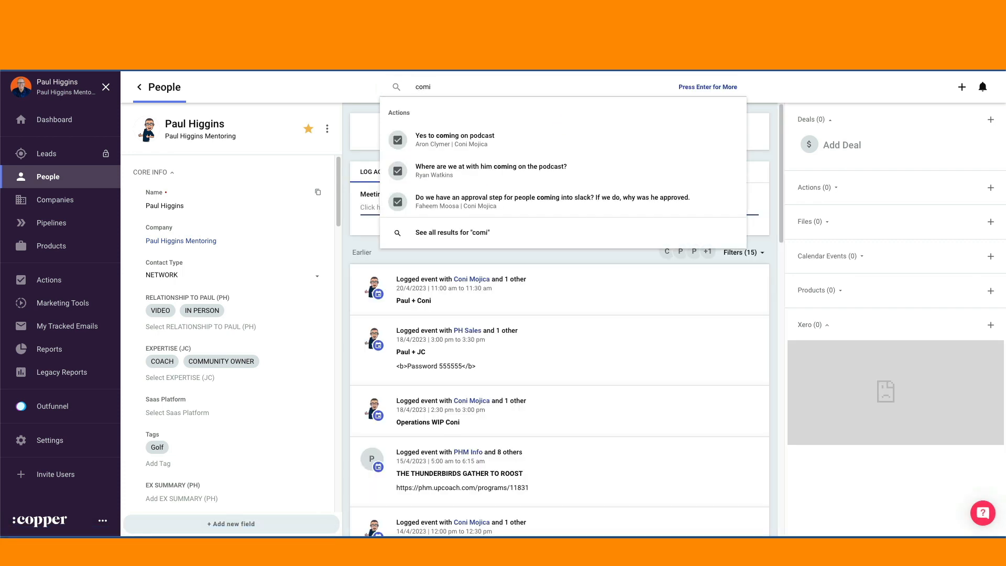
key("BackSpace")
key("BackSpace")
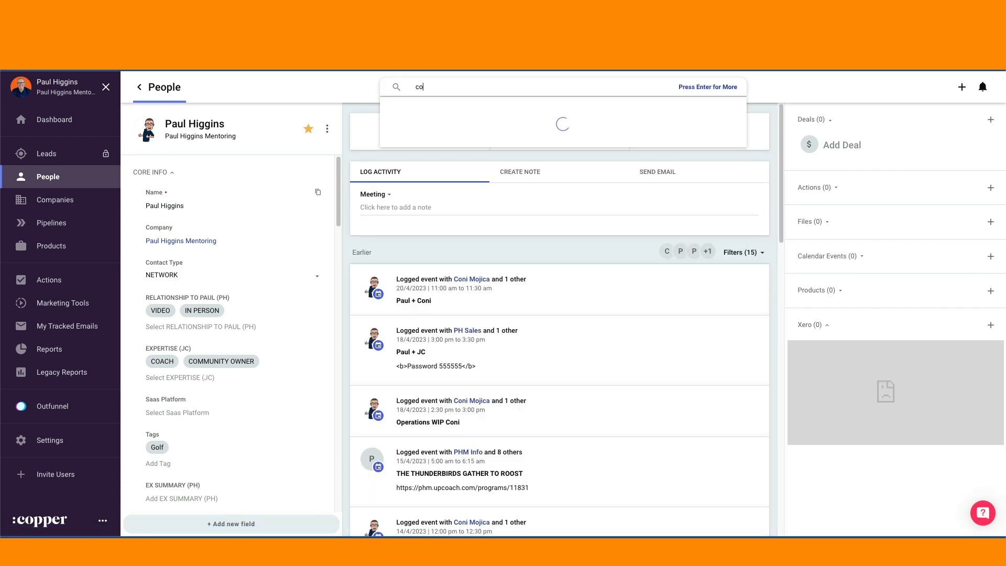
type("ni")
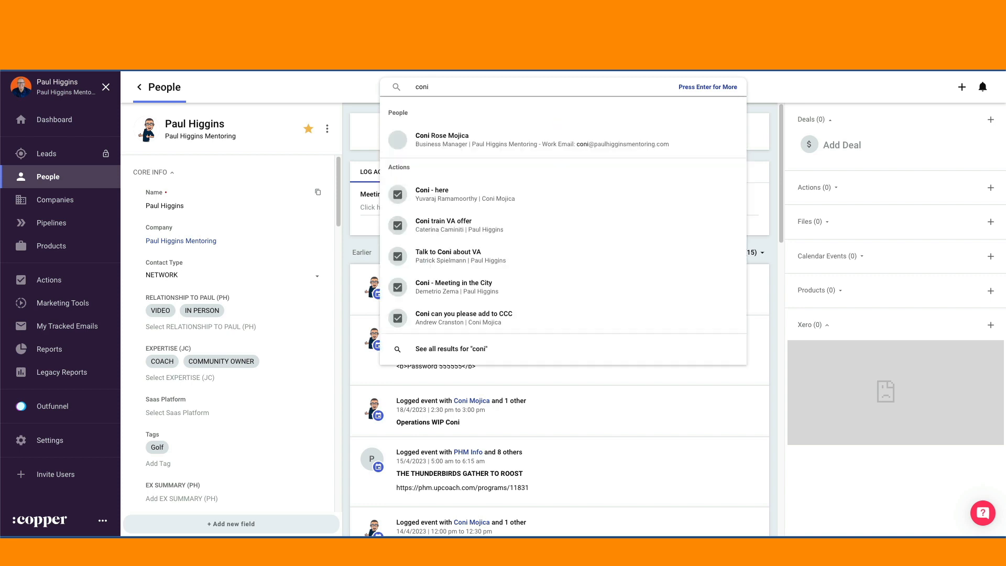
left_click(548, 143)
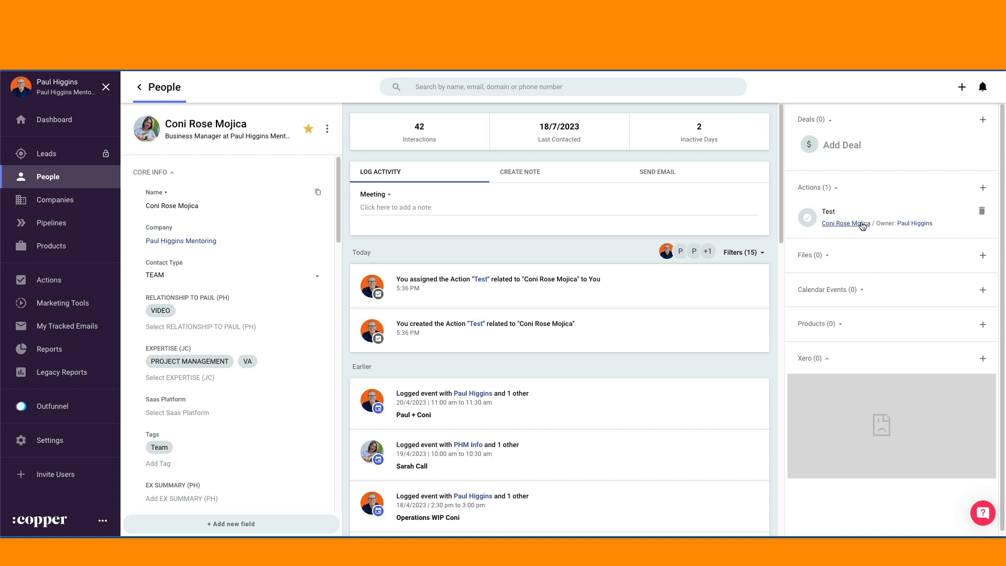
Step: Mark the contact's Test task as completed in Copper and close the Surfe task list on the LinkedIn profile
left_click(808, 218)
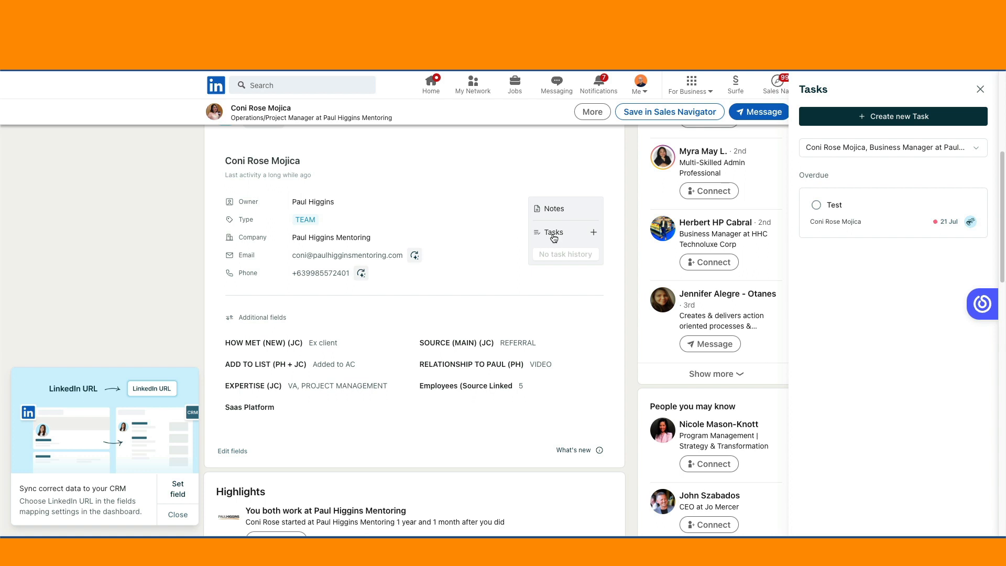
left_click(981, 89)
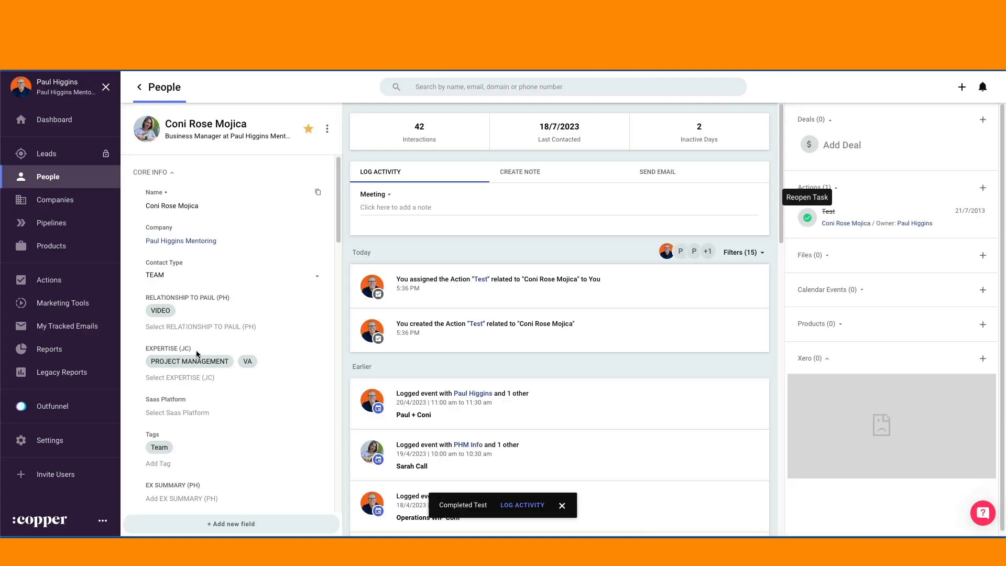
scroll(197, 354, "down", 10)
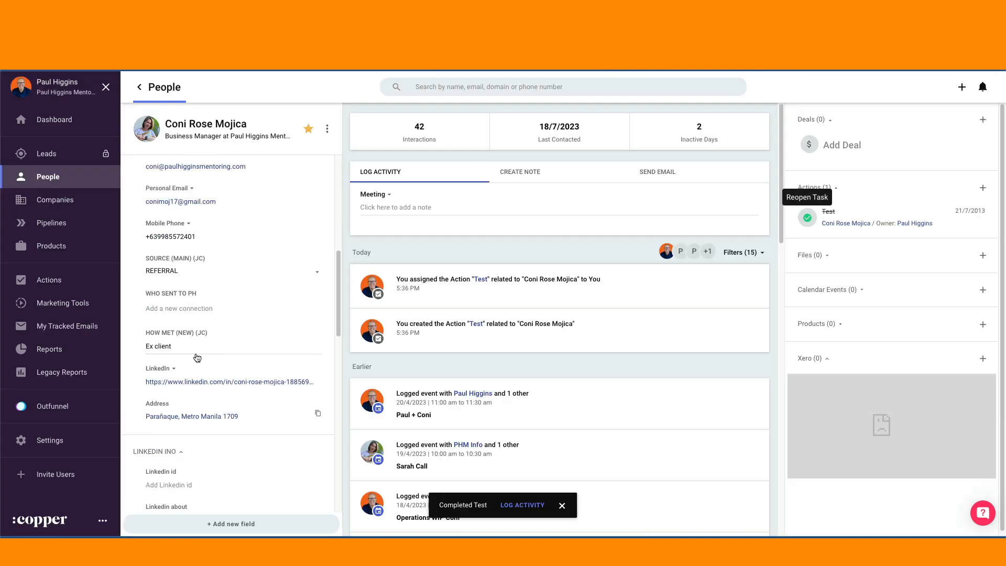
scroll(196, 355, "up", 3)
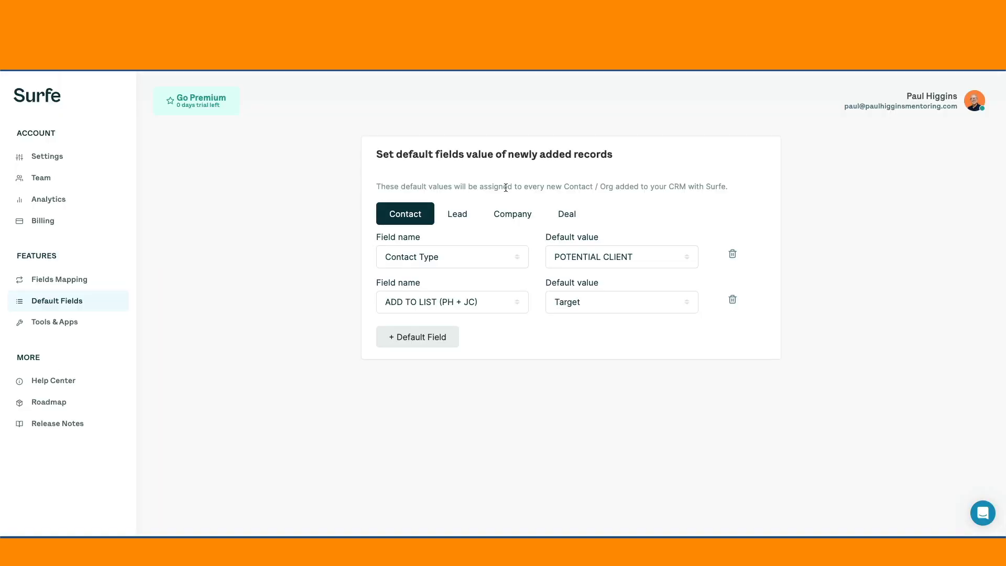
Step: Review the field mappings in the Surfe dashboard and return to LinkedIn to examine the contact's additional CRM fields
left_click(73, 280)
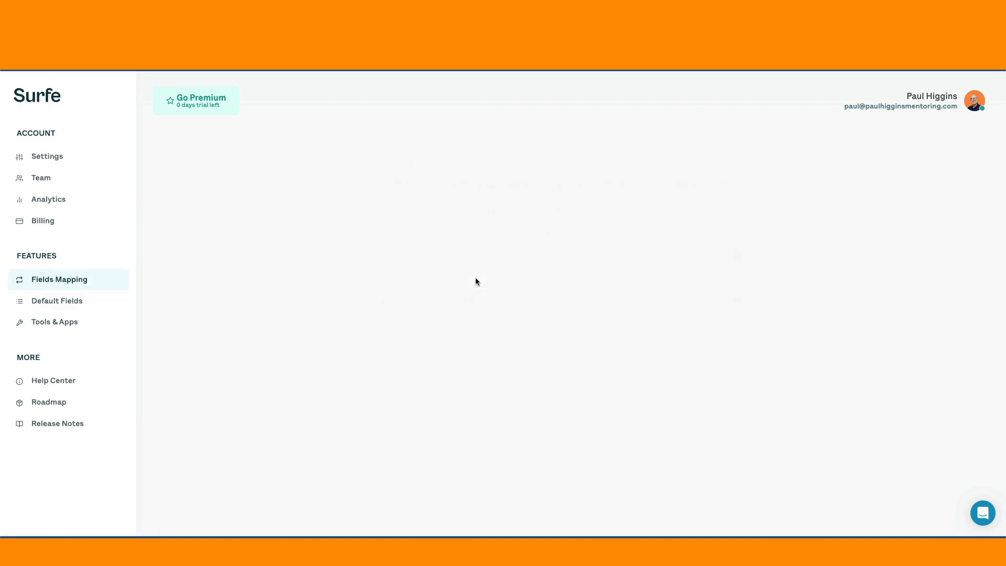
scroll(512, 401, "down", 3)
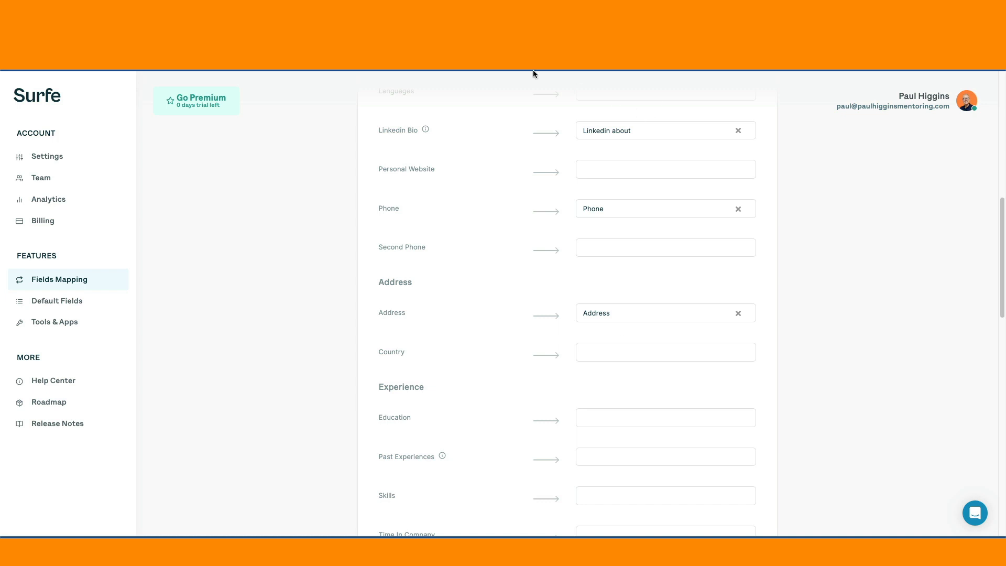
left_click(525, 21)
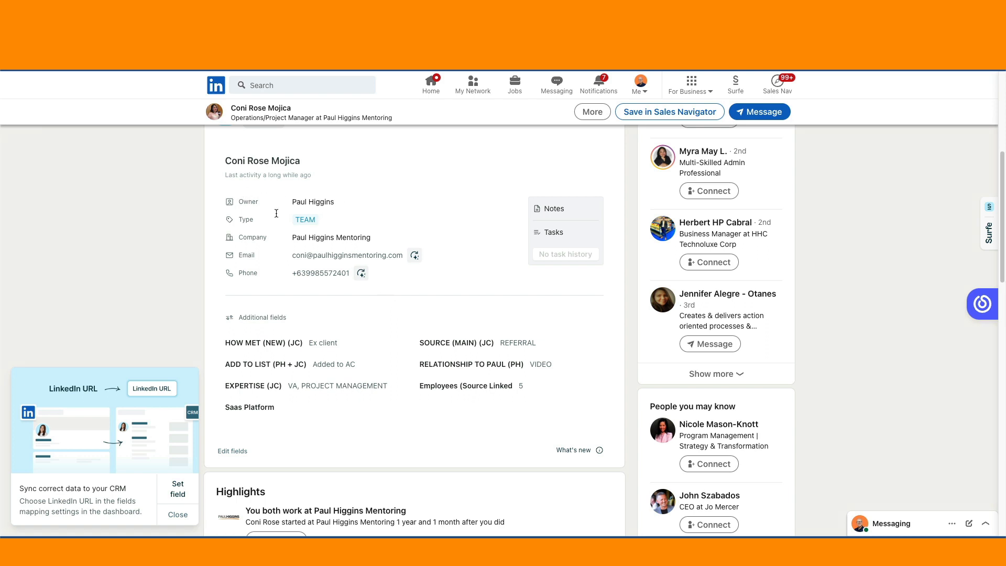
scroll(473, 199, "down", 2)
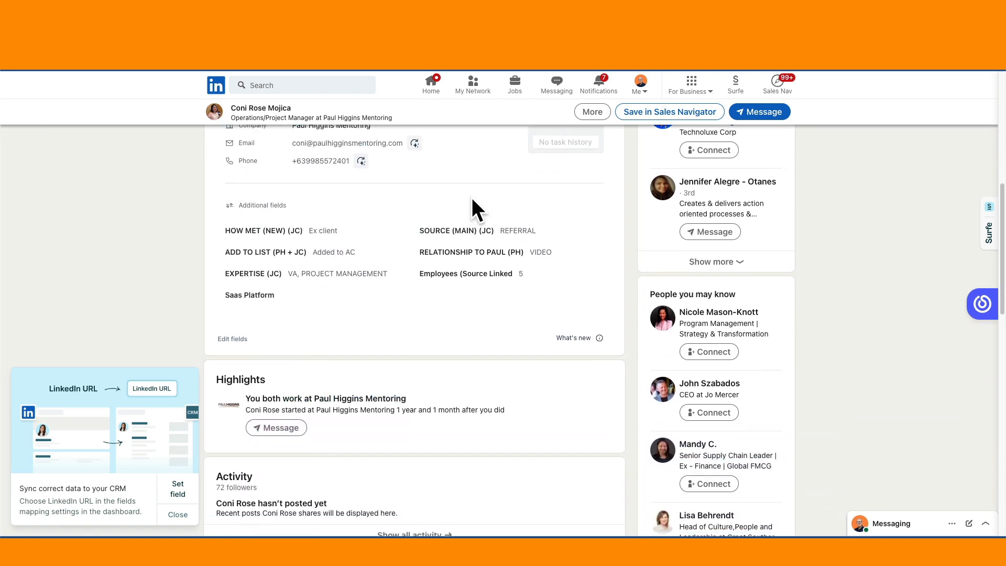